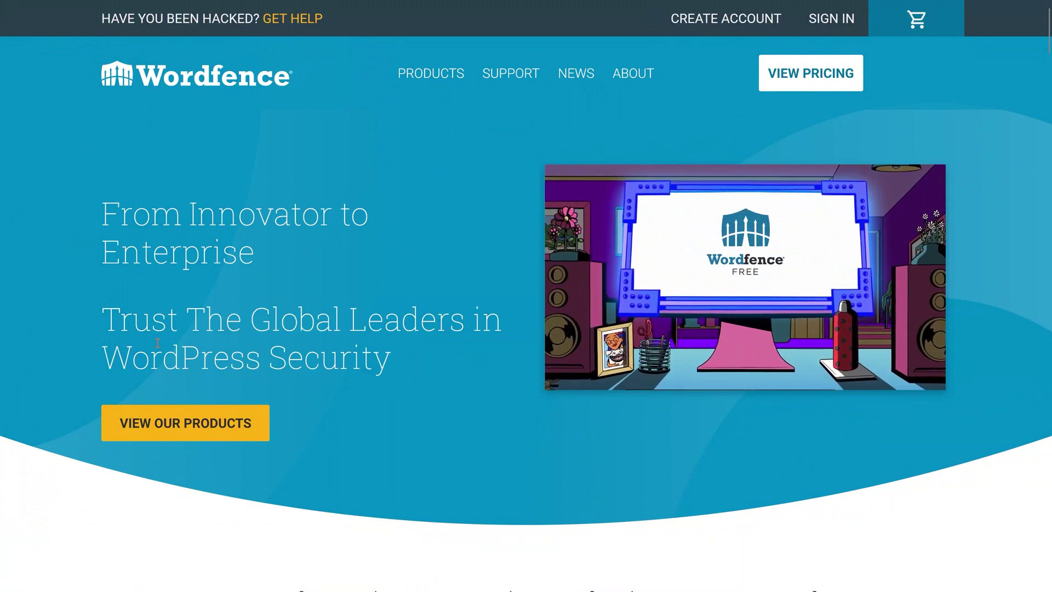
# Step: Highlight the 'From Innovator to Enterprise' heading and scroll down the page
pyautogui.moveTo(264, 265); pyautogui.dragTo(78, 223)
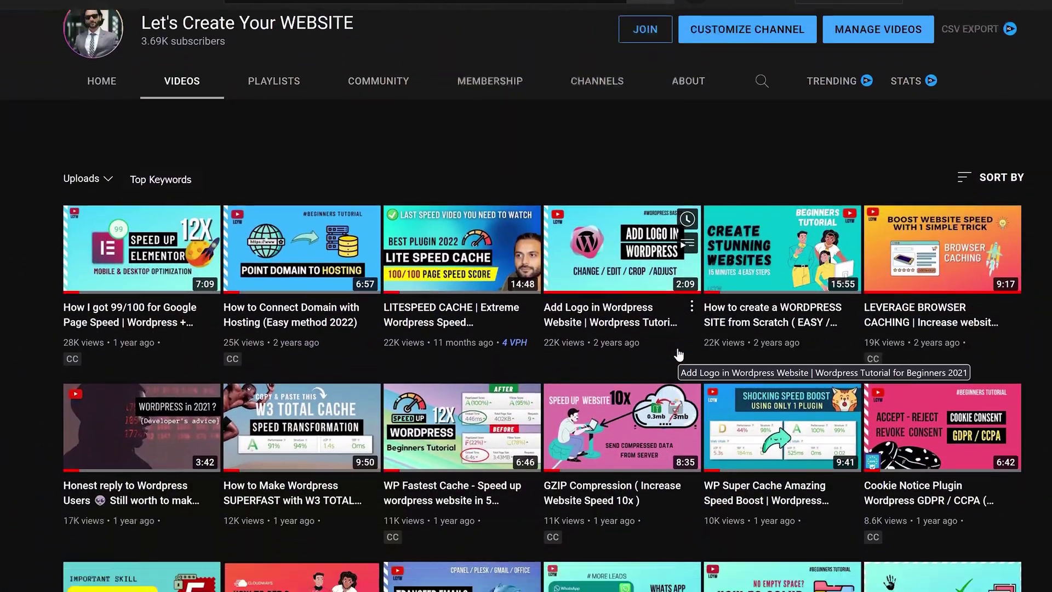
pyautogui.scroll(-7, 678, 353)
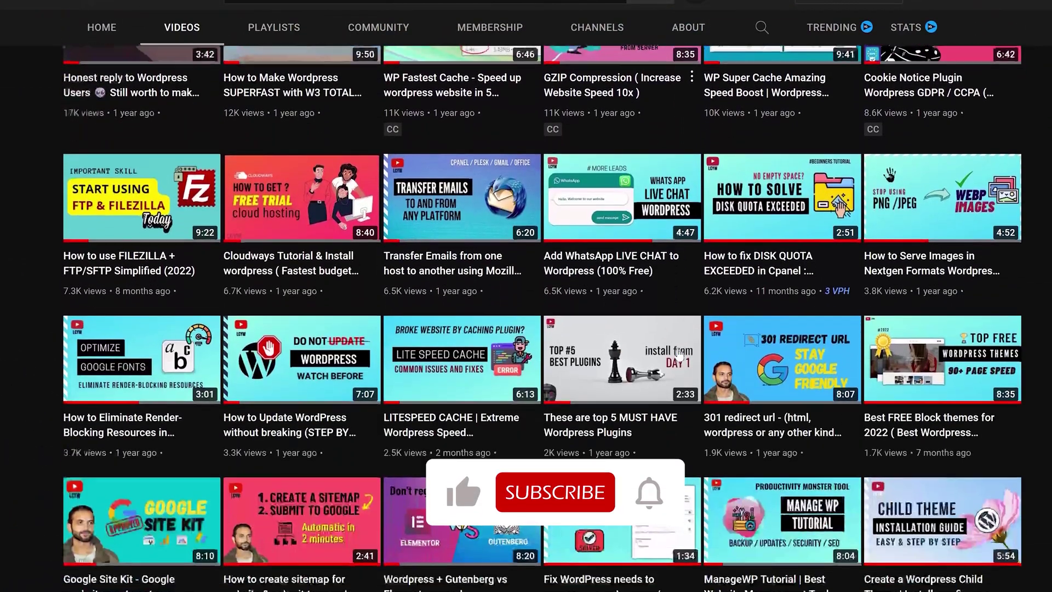
pyautogui.scroll(-3, 678, 353)
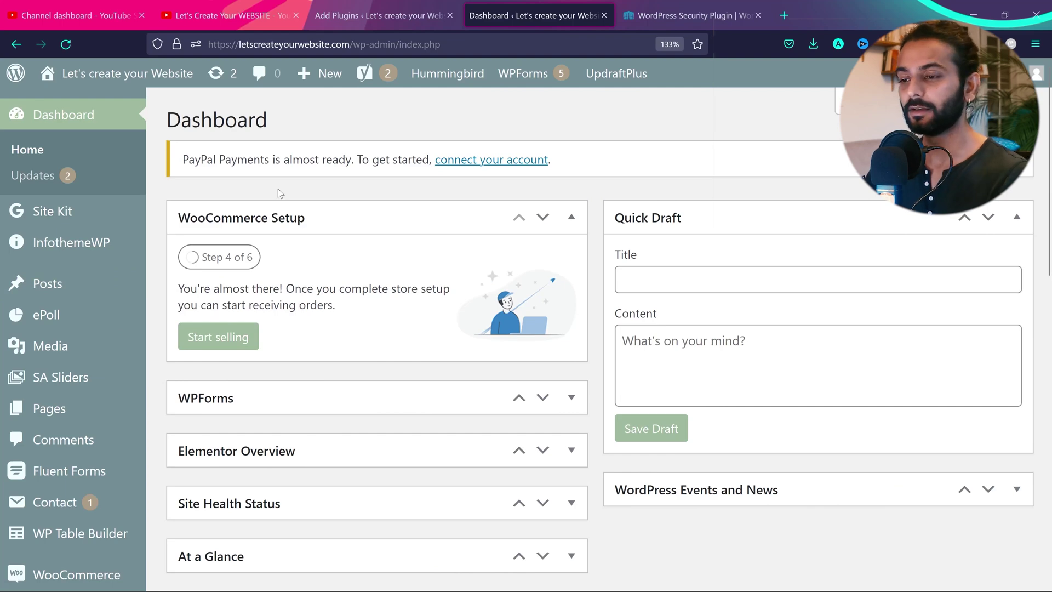
# Step: Go to Plugins > Add New and search the directory for 'wordfence'
pyautogui.scroll(-8, 104, 328)
pyautogui.moveTo(104, 327)
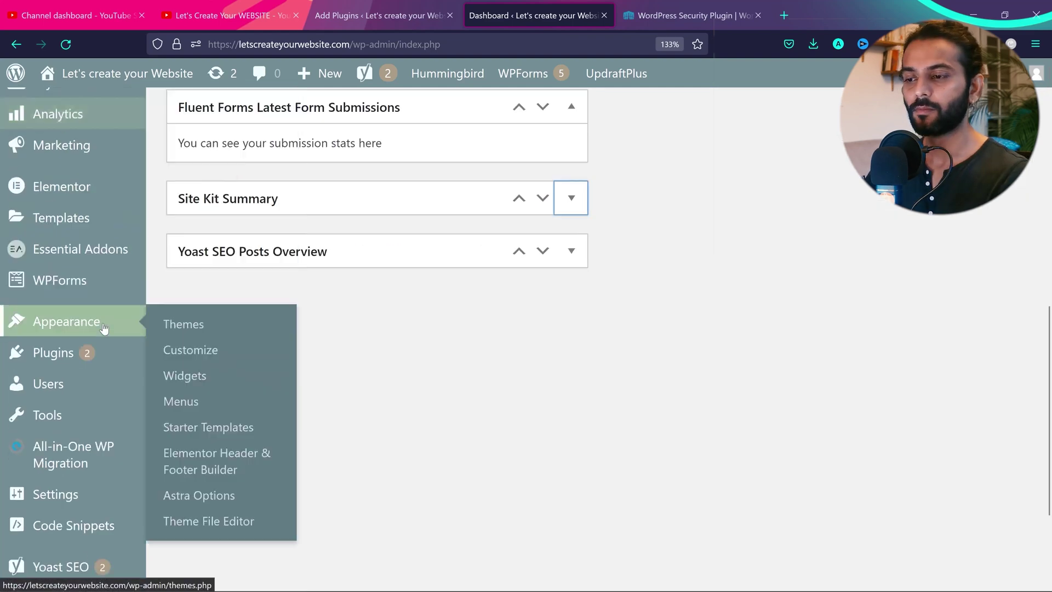
pyautogui.moveTo(90, 359)
pyautogui.click(210, 386)
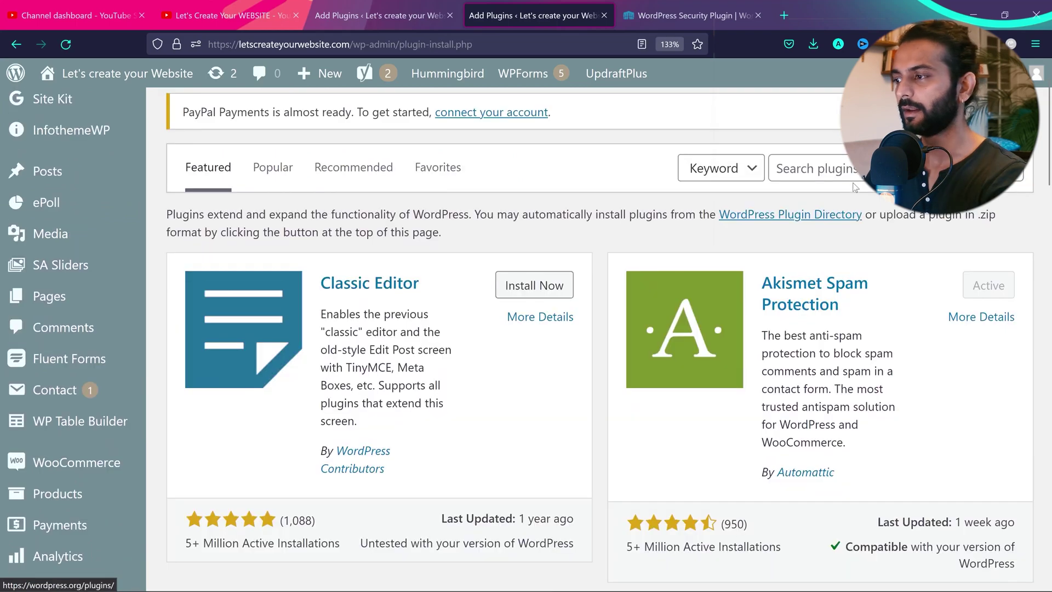
pyautogui.click(854, 174)
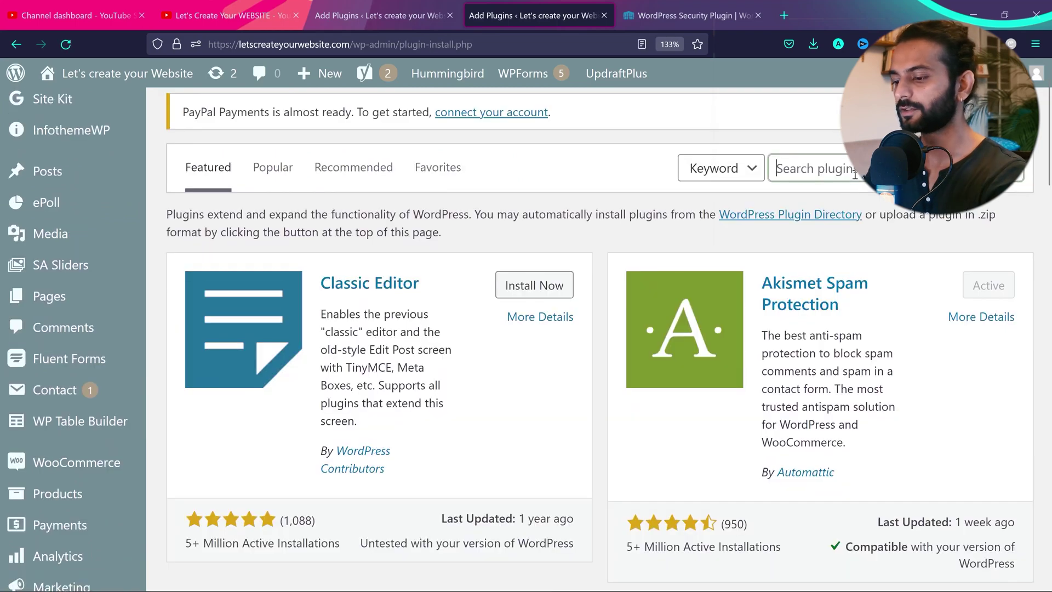
pyautogui.write('wordfenc')
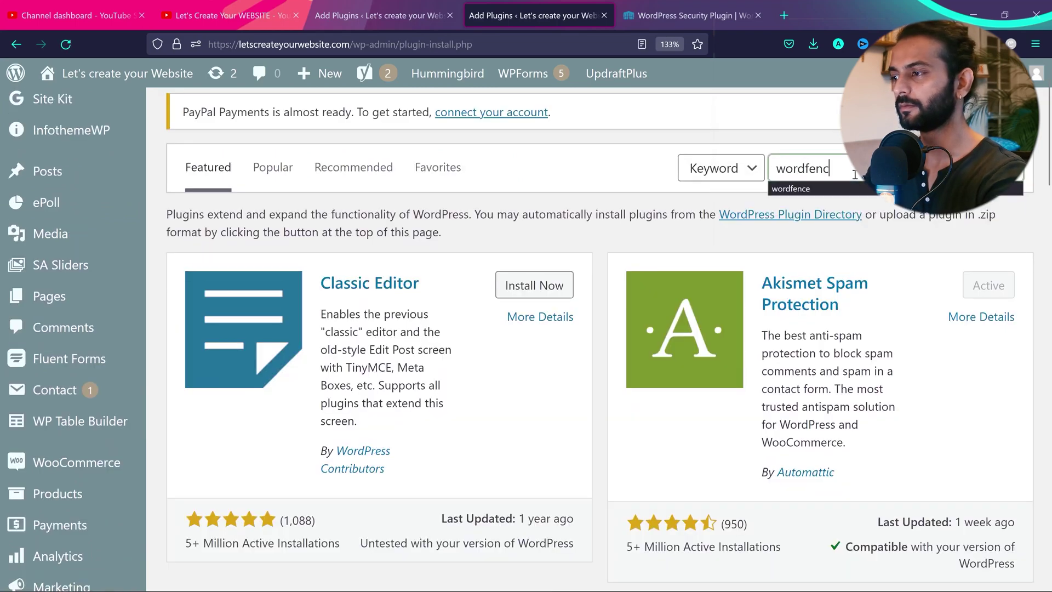
pyautogui.write('e')
pyautogui.scroll(-2, 437, 161)
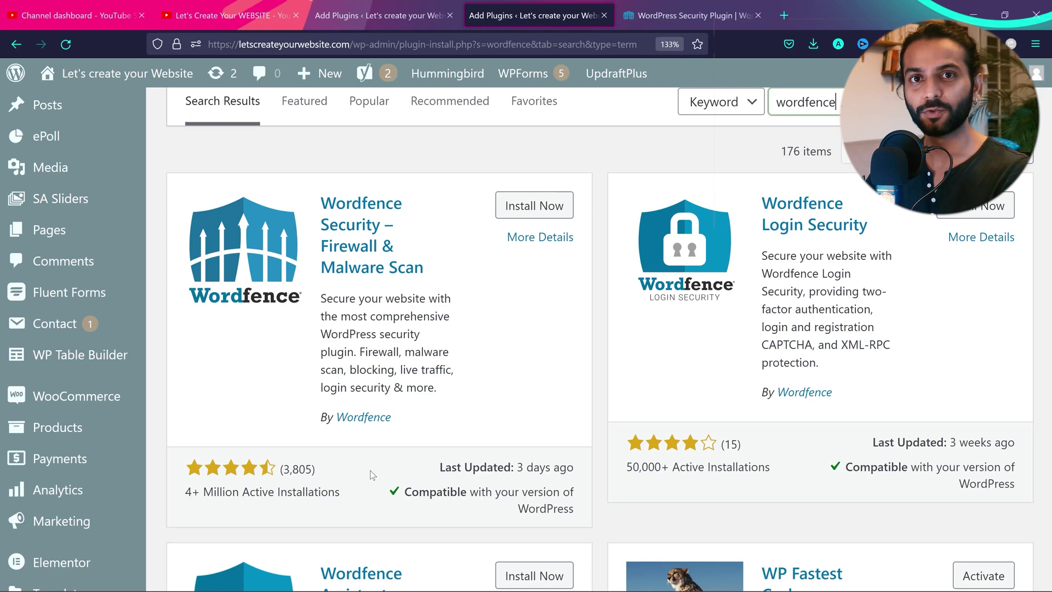
# Step: Install and activate Wordfence Security, then view its dashboard showing Firewall 64% and Scan 60%
pyautogui.click(534, 205)
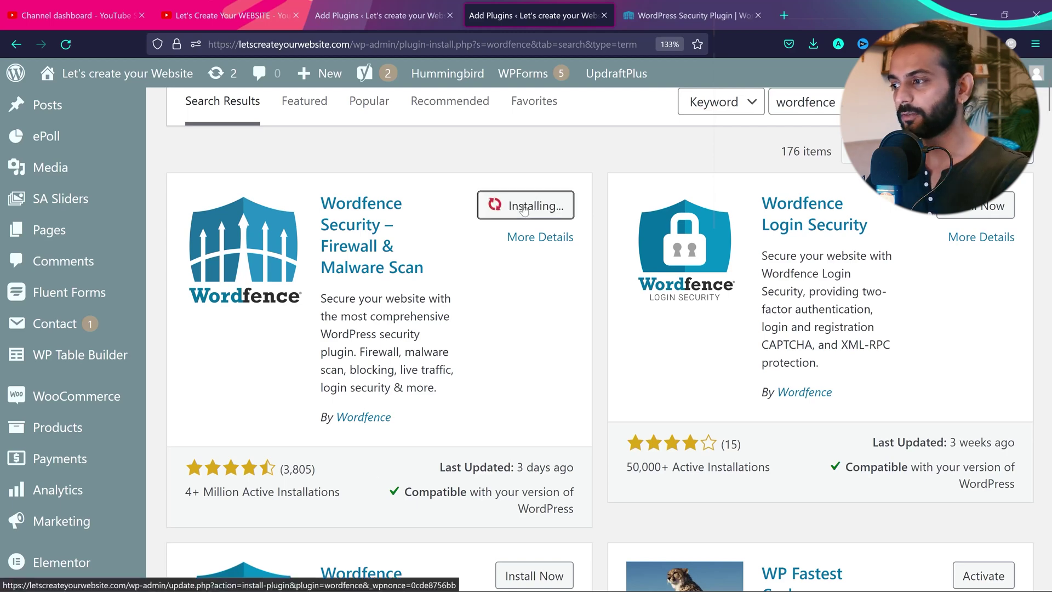
pyautogui.click(543, 206)
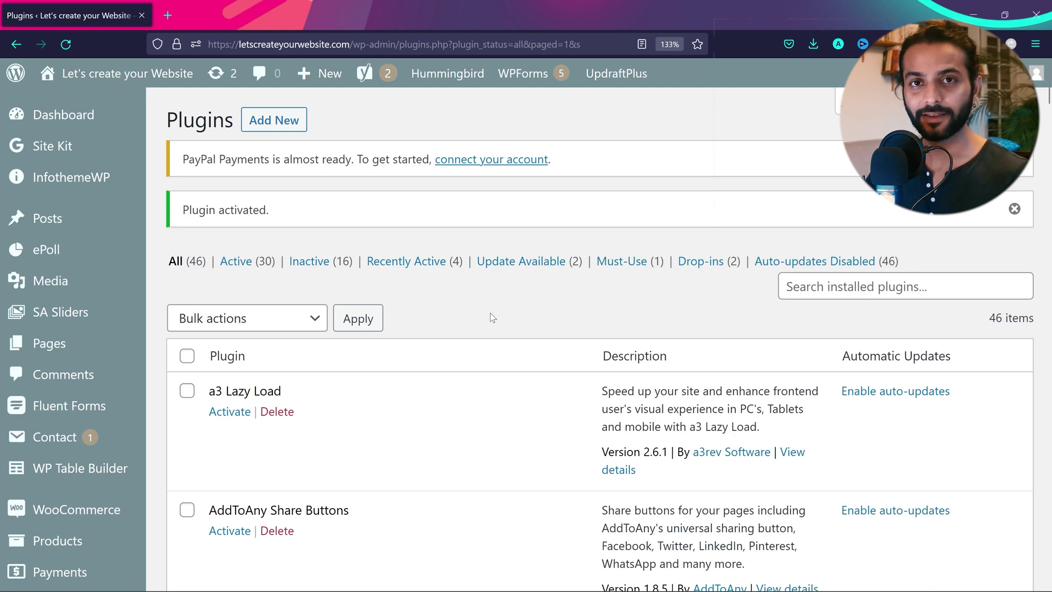
pyautogui.scroll(-10, 399, 340)
pyautogui.moveTo(65, 475)
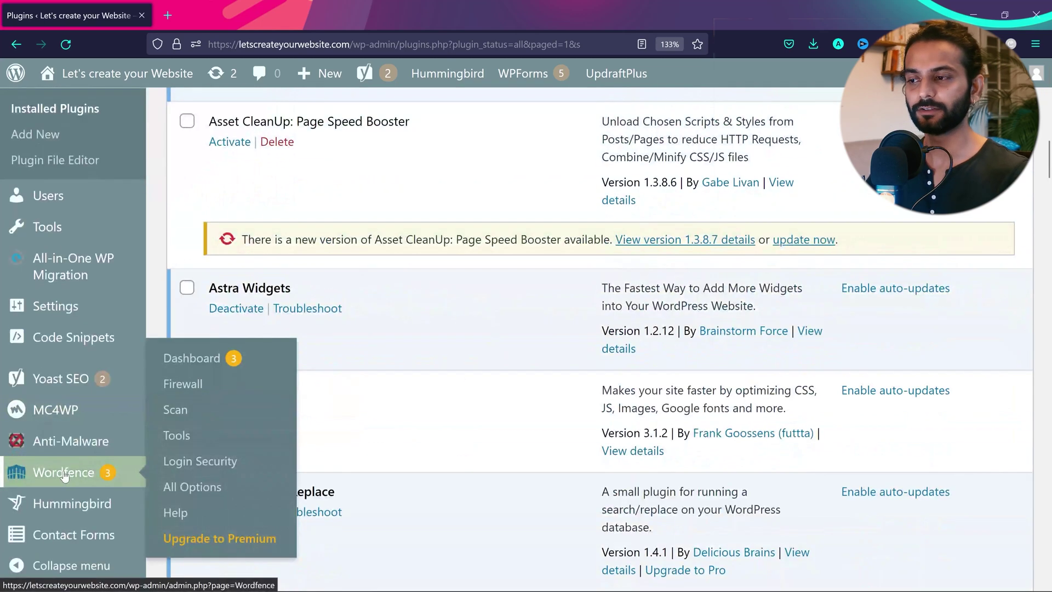
pyautogui.click(65, 474)
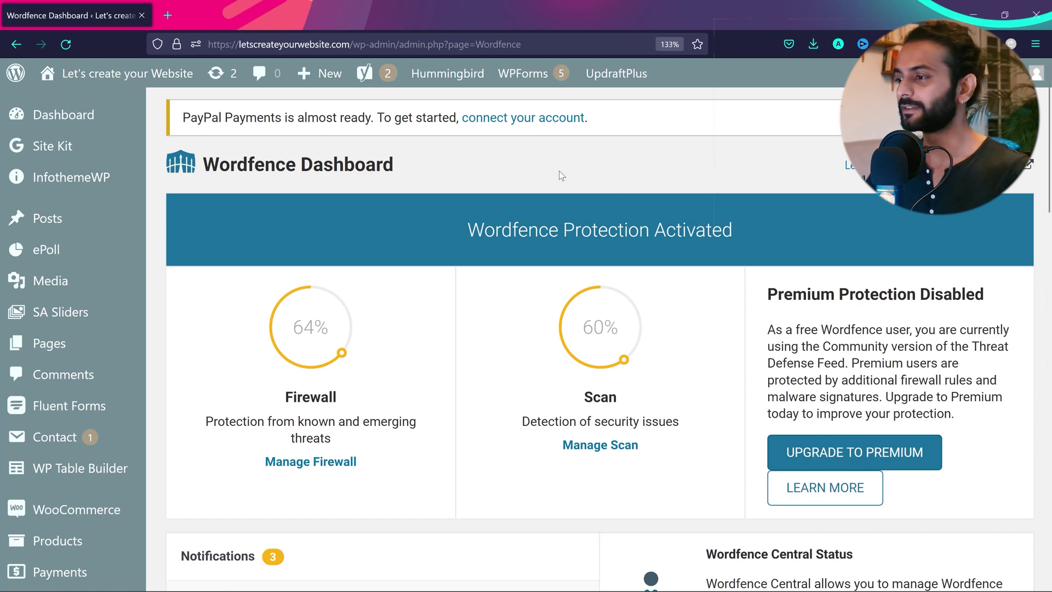
pyautogui.scroll(-2, 1048, 162)
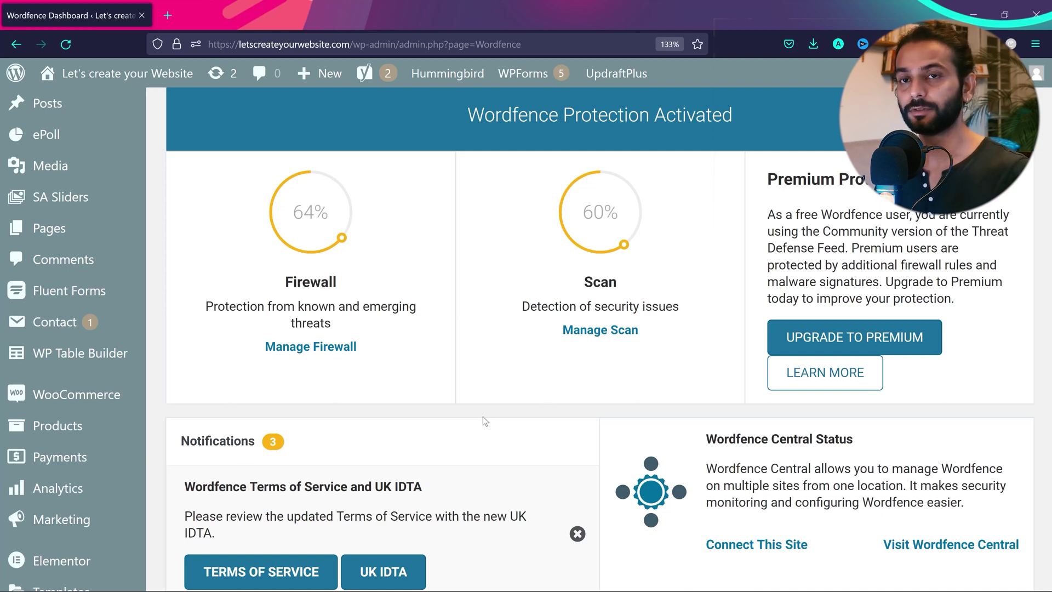
pyautogui.scroll(1, 482, 419)
pyautogui.scroll(-3, 482, 419)
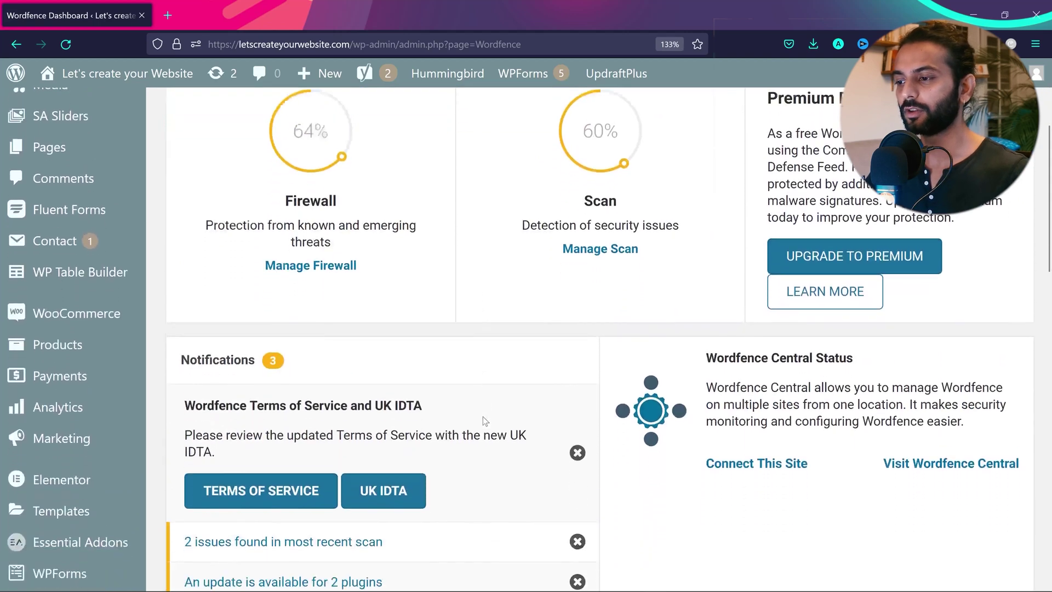
pyautogui.scroll(-3, 482, 417)
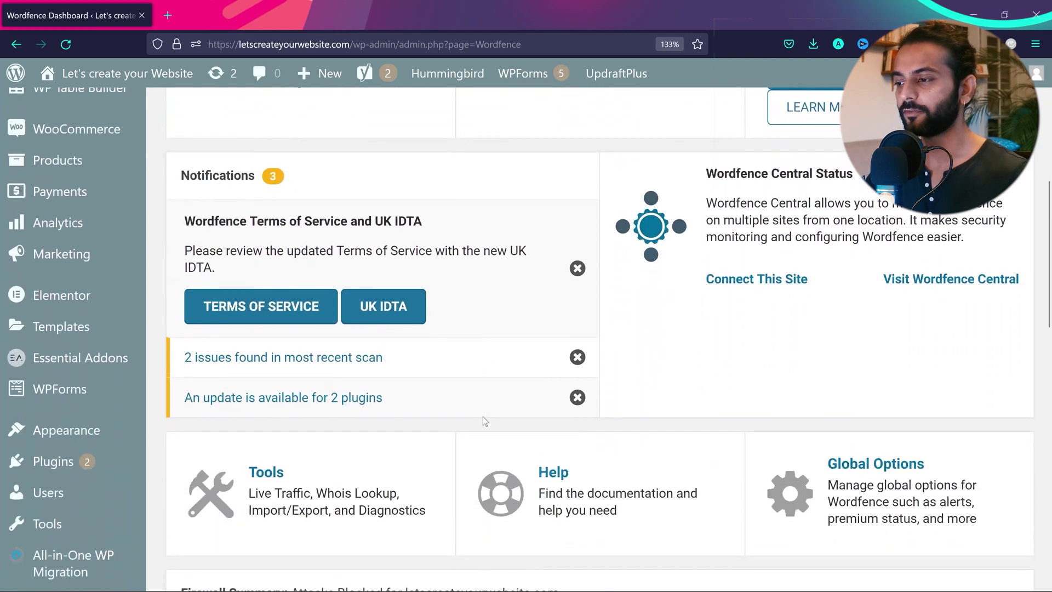
pyautogui.scroll(-1, 482, 416)
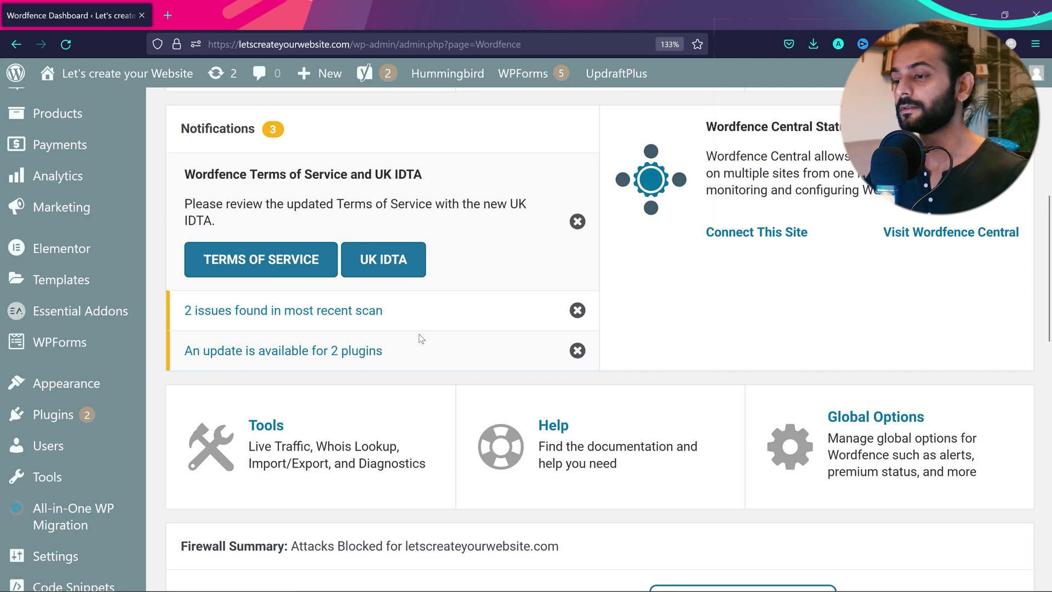
pyautogui.scroll(-1, 421, 338)
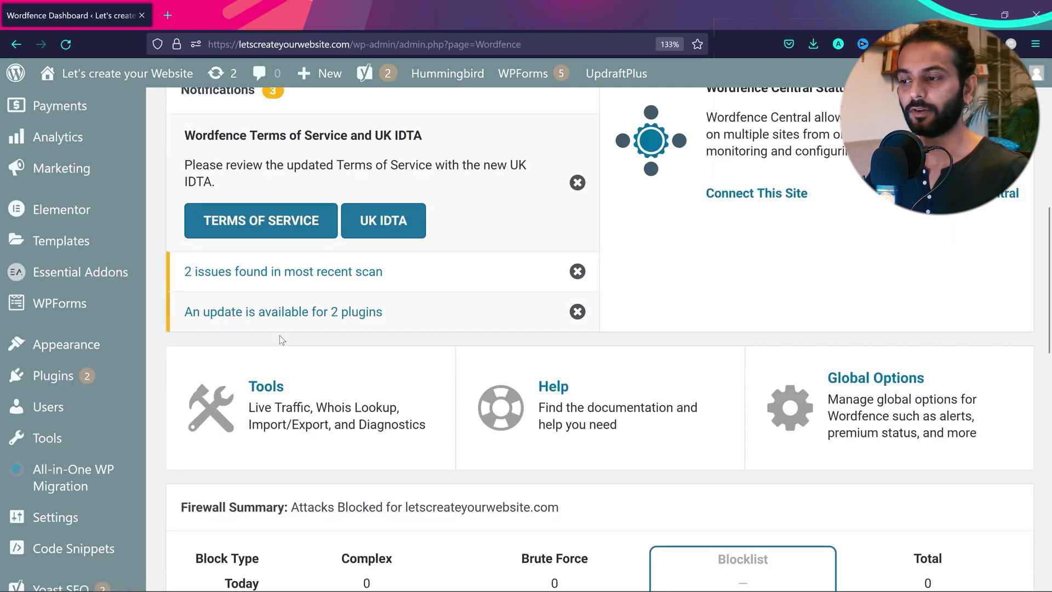
pyautogui.scroll(-6, 632, 308)
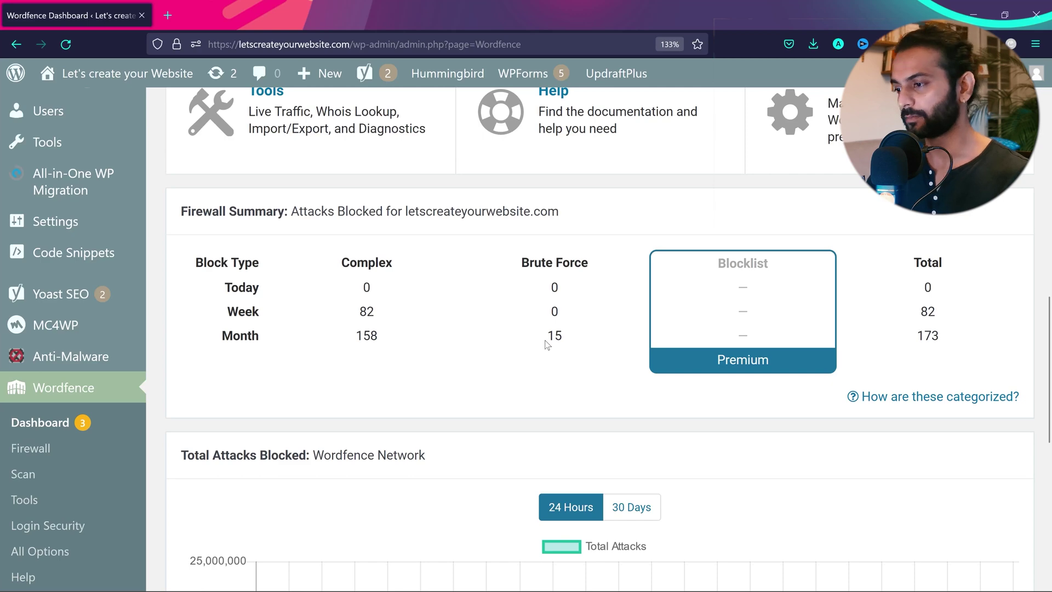
pyautogui.scroll(-5, 684, 307)
pyautogui.moveTo(686, 306)
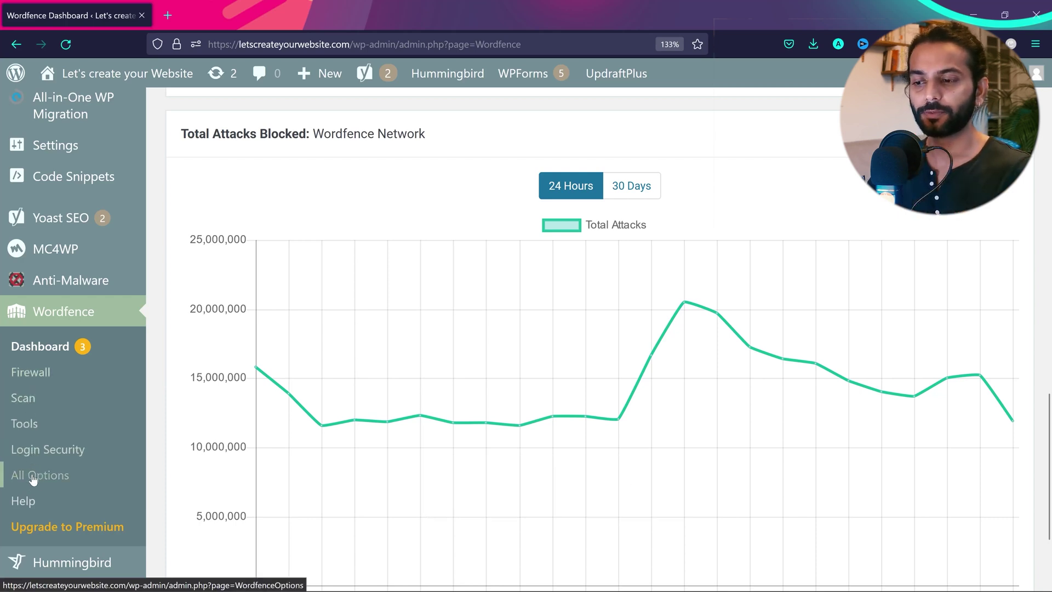
# Step: Browse the Wordfence Firewall overview cards, then move to the Blocking section
pyautogui.click(40, 374)
pyautogui.scroll(-1, 419, 338)
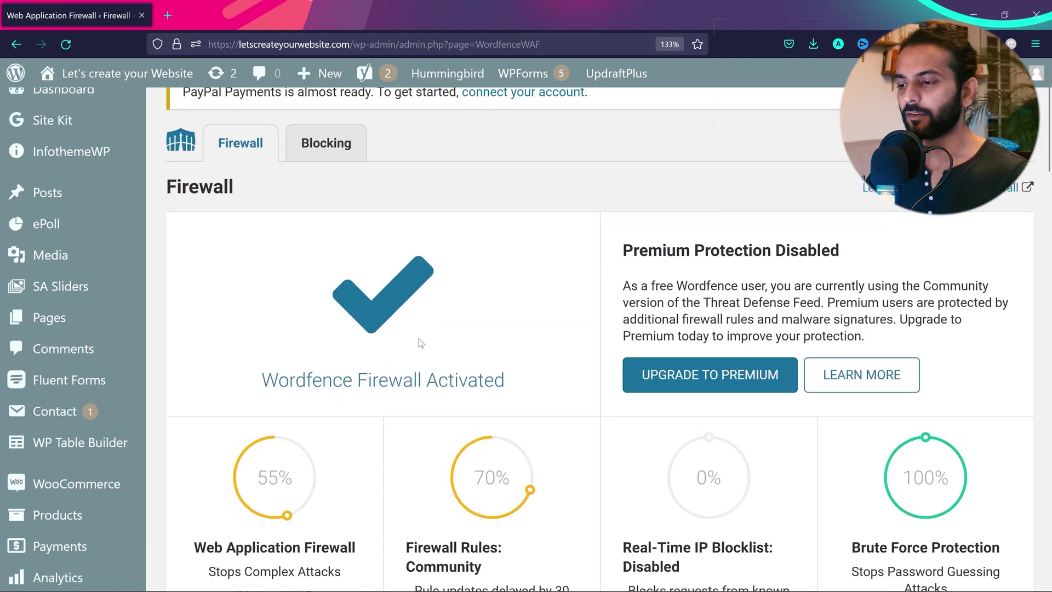
pyautogui.scroll(-3, 418, 337)
pyautogui.moveTo(419, 338)
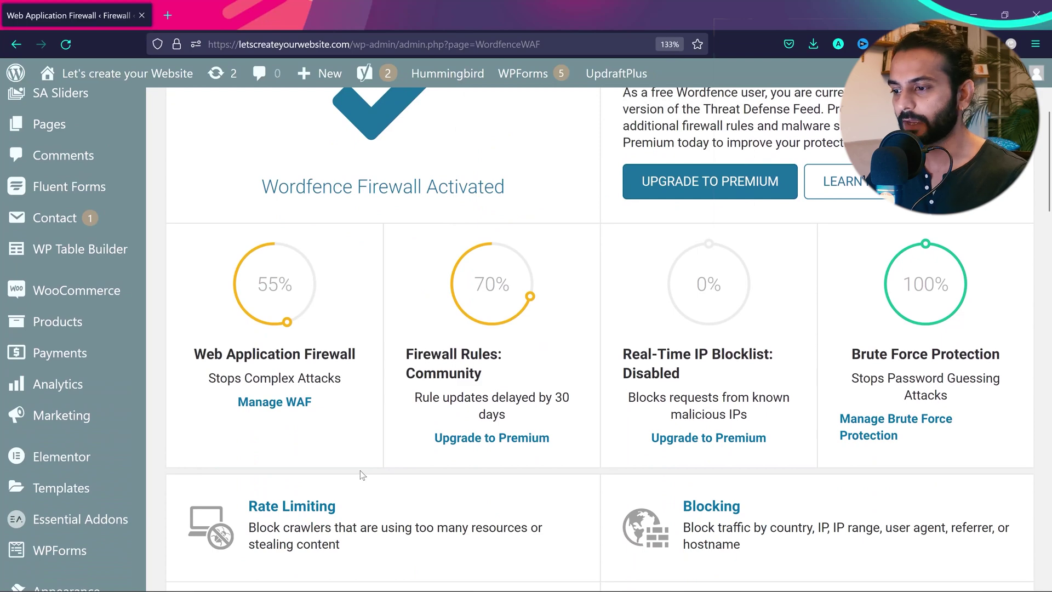
pyautogui.scroll(-3, 360, 470)
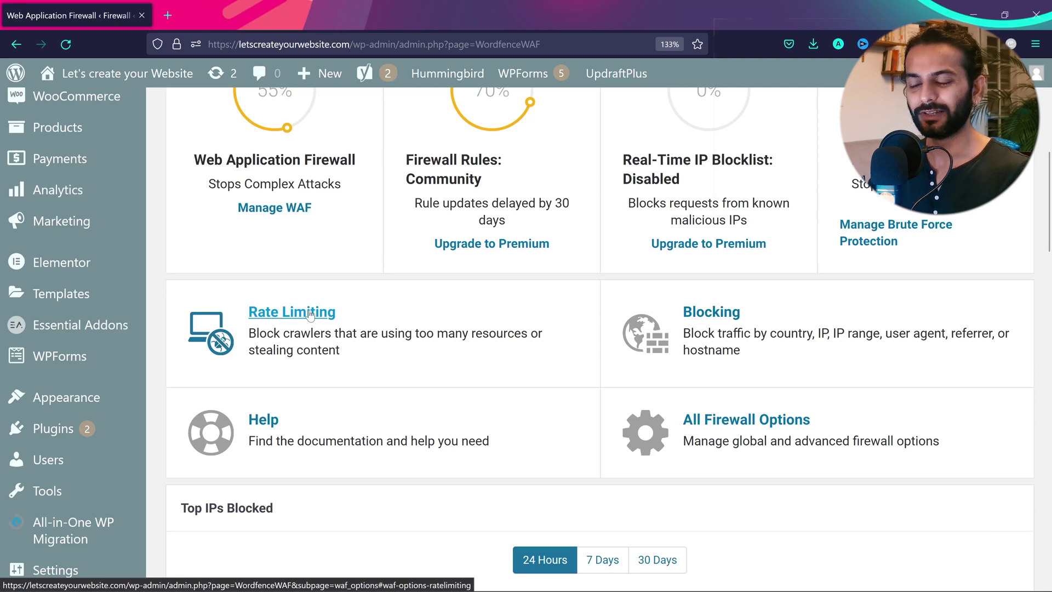
pyautogui.scroll(6, 448, 342)
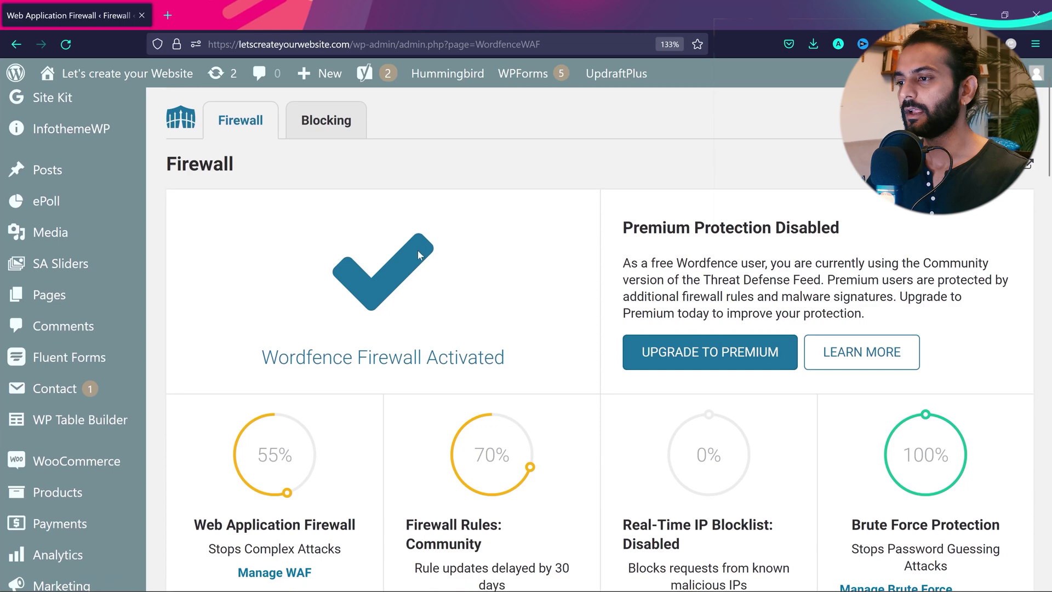
pyautogui.click(330, 126)
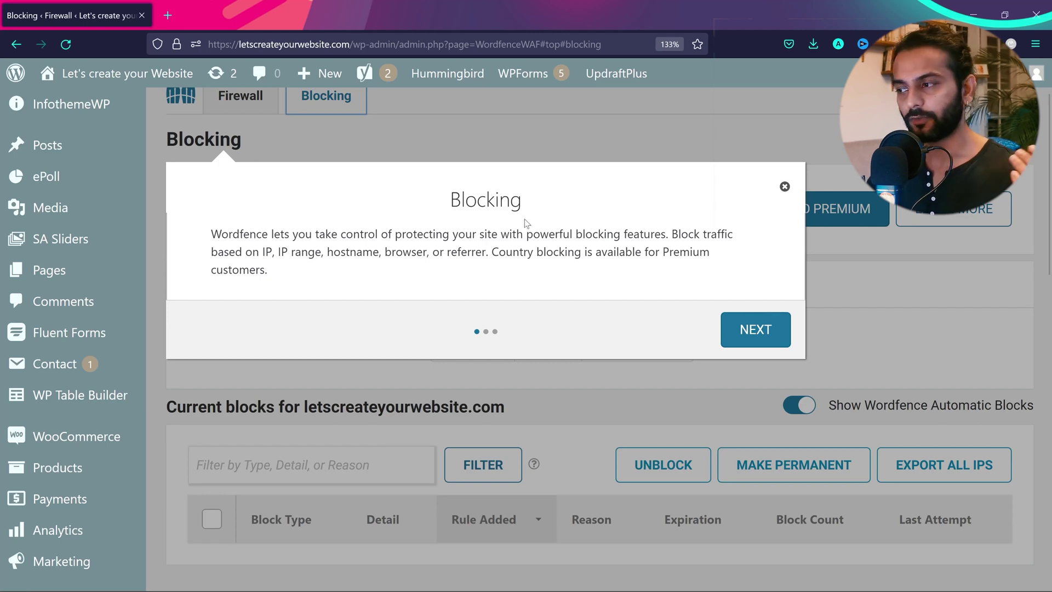
# Step: Close the Blocking intro tour and review the IP Address, Country and Custom Pattern block types
pyautogui.click(785, 187)
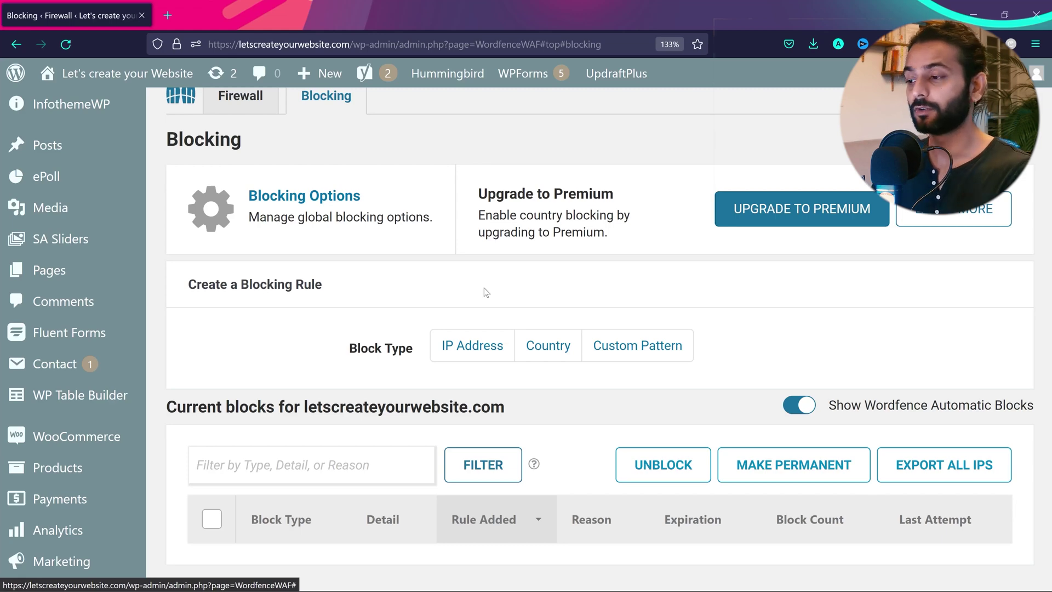
pyautogui.scroll(-2, 485, 288)
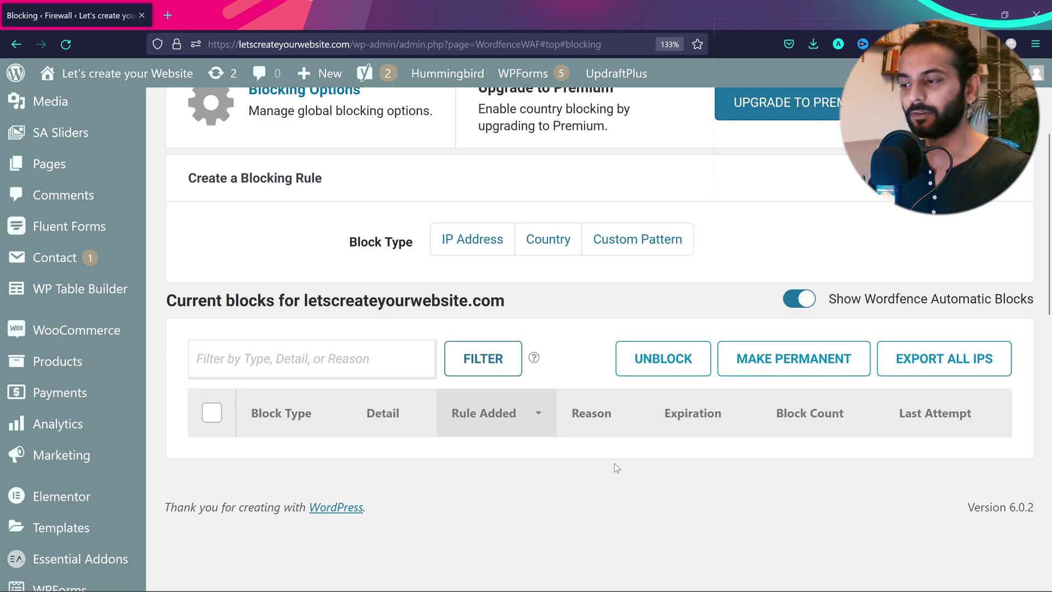
pyautogui.scroll(3, 595, 352)
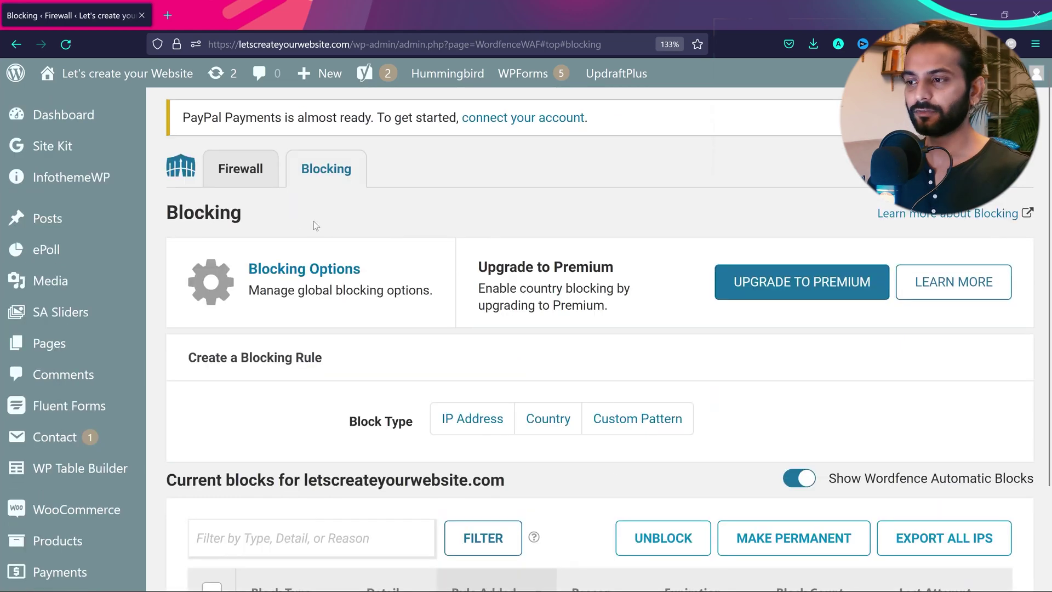
# Step: Return to the Firewall overview, check recent successful login attempts, and go to Wordfence Scan
pyautogui.click(240, 168)
pyautogui.scroll(-2, 476, 356)
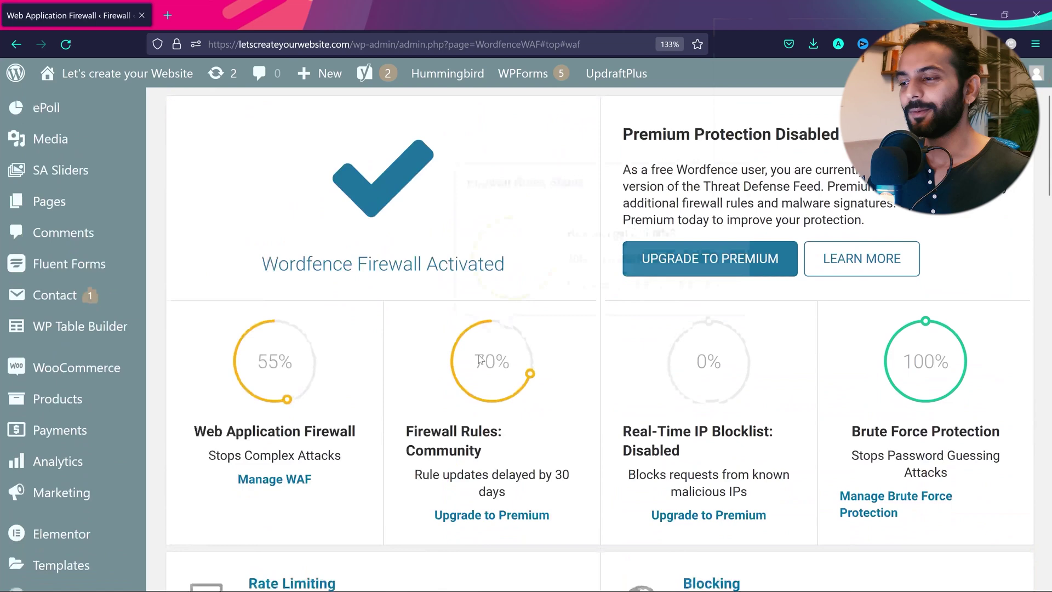
pyautogui.scroll(2, 389, 303)
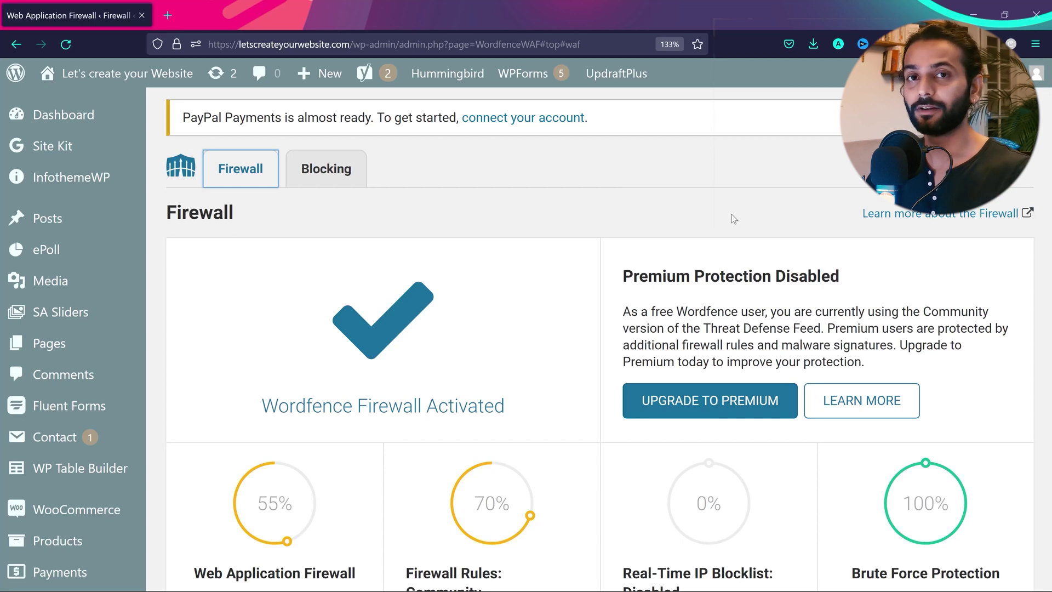
pyautogui.scroll(-10, 731, 215)
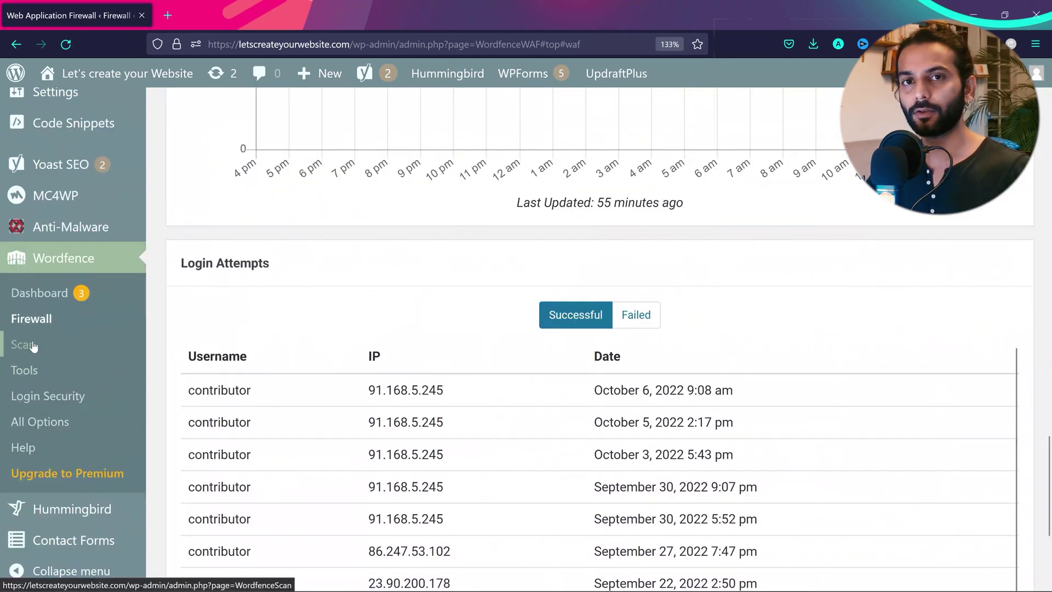
pyautogui.click(33, 345)
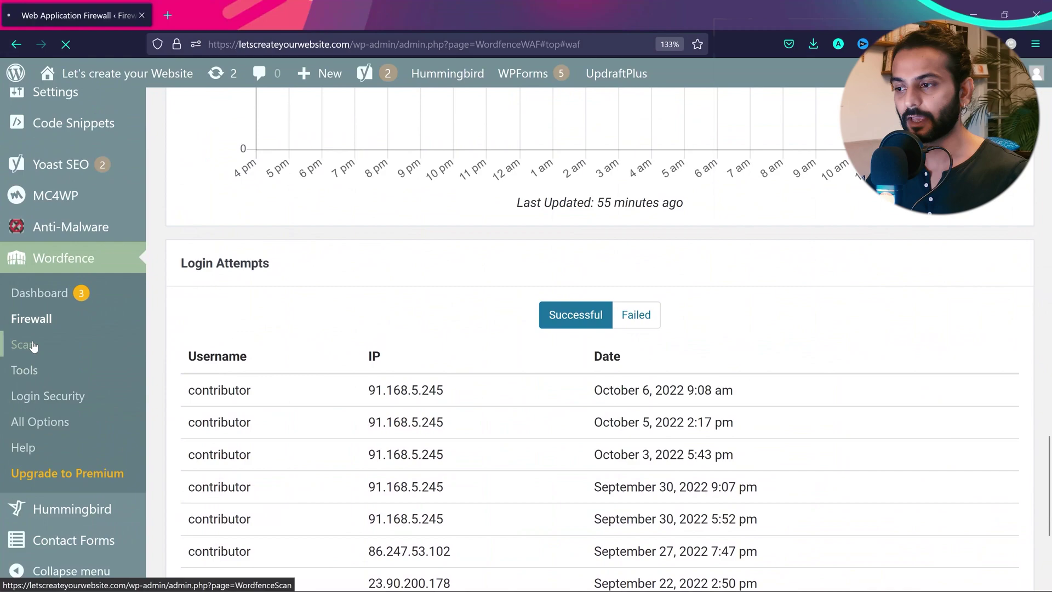
# Step: Start a new Wordfence scan and let it finish with 3 results, including plugin upgrades
pyautogui.scroll(-5, 383, 340)
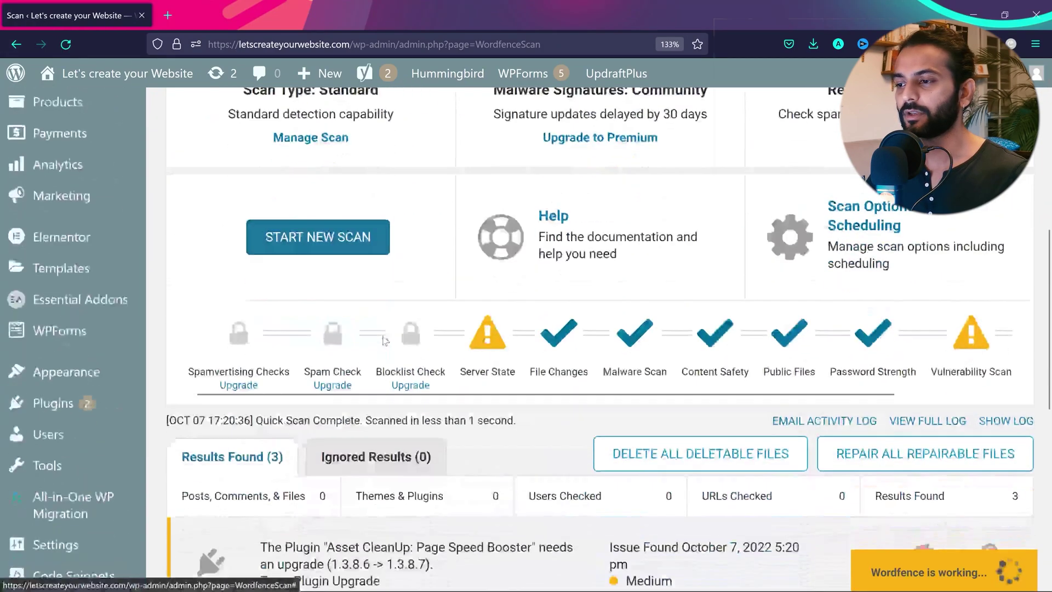
pyautogui.click(339, 239)
pyautogui.scroll(-3, 340, 238)
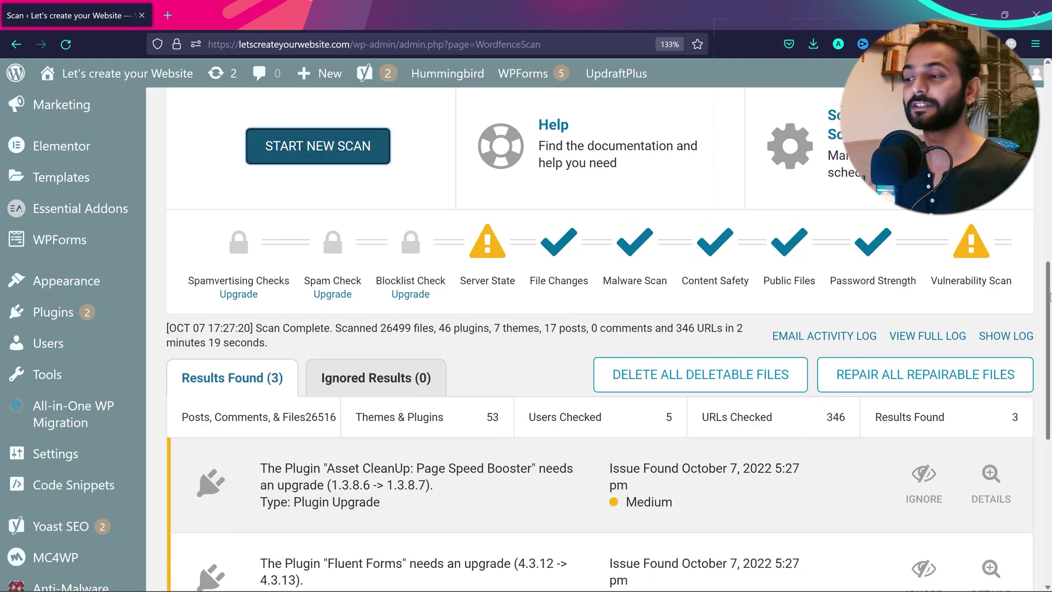
# Step: Expand the Skipped Paths issue and highlight the demo folder among the 2 unscanned paths
pyautogui.moveTo(1050, 296); pyautogui.dragTo(1050, 370)
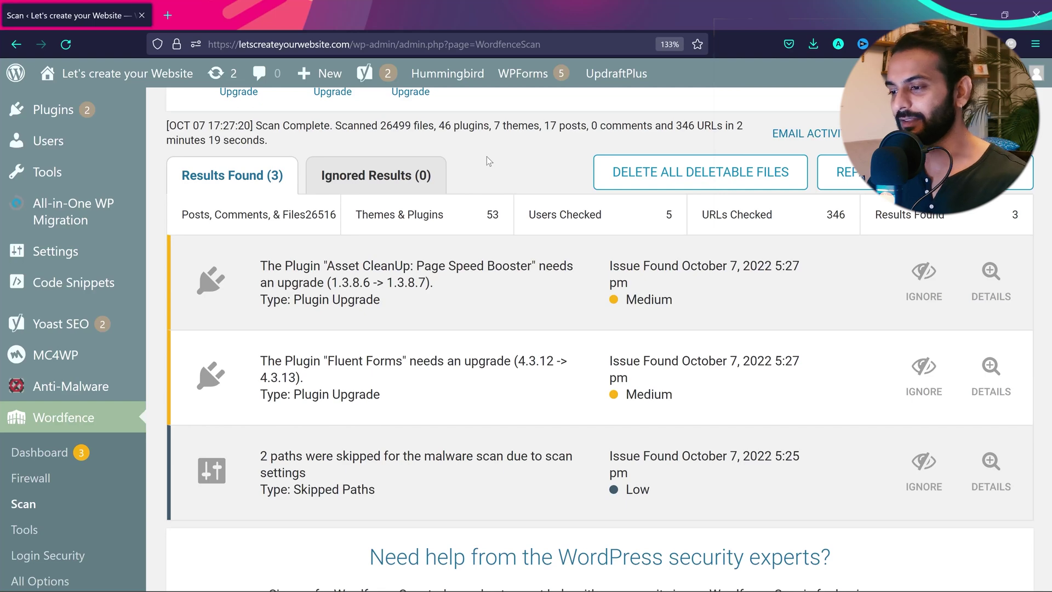
pyautogui.scroll(-1, 487, 156)
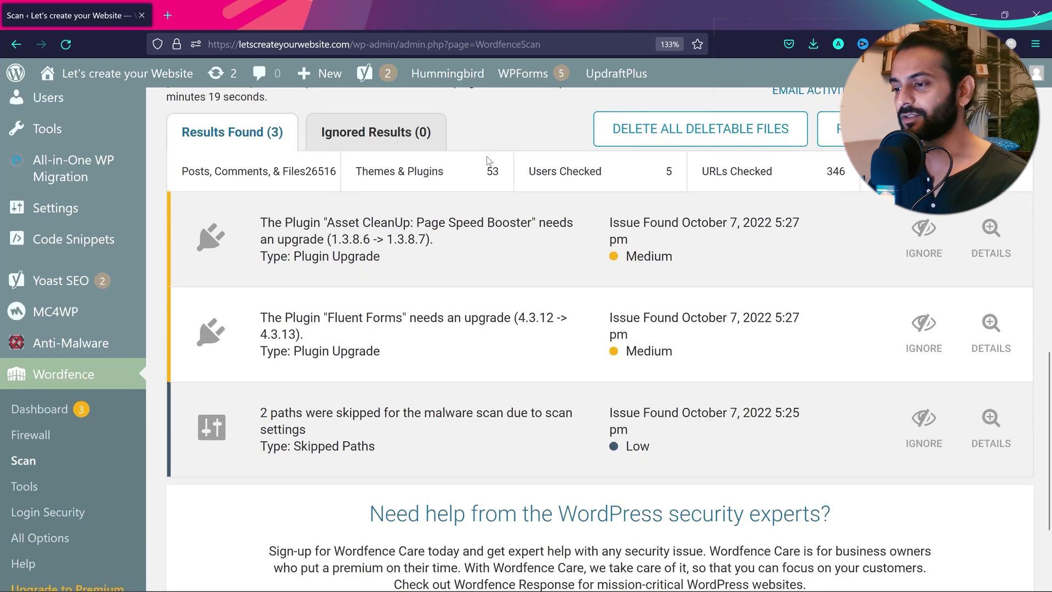
pyautogui.click(429, 450)
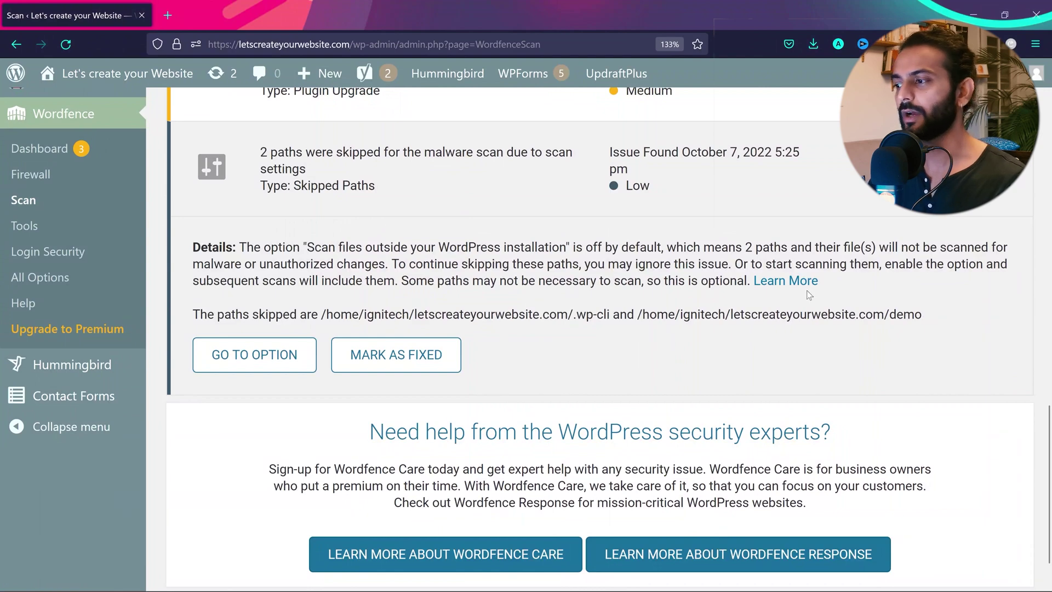
pyautogui.moveTo(890, 314); pyautogui.dragTo(931, 317)
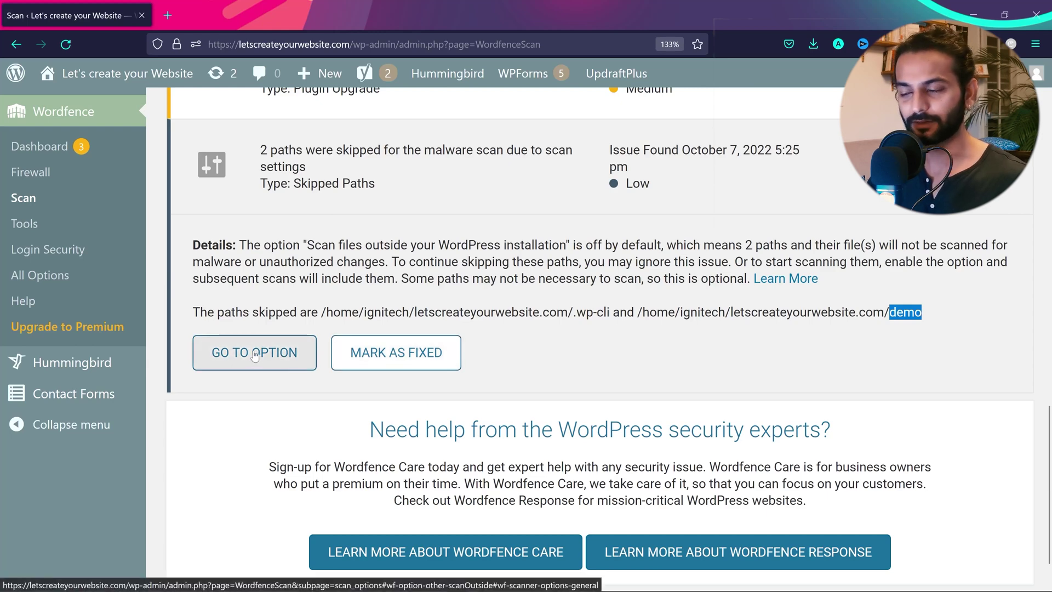
pyautogui.click(406, 353)
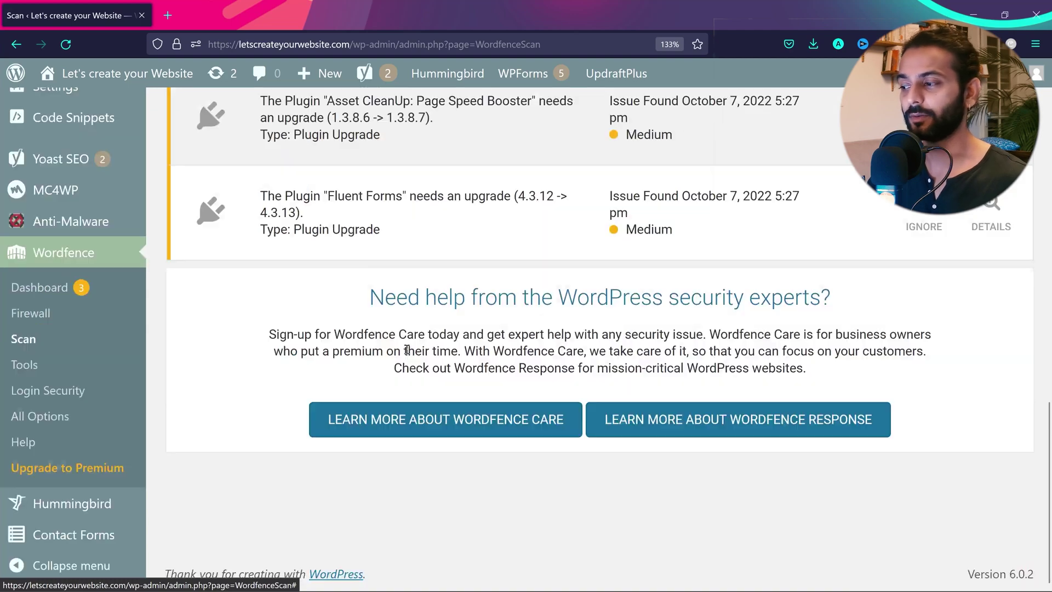
pyautogui.scroll(1, 800, 302)
pyautogui.scroll(4, 800, 303)
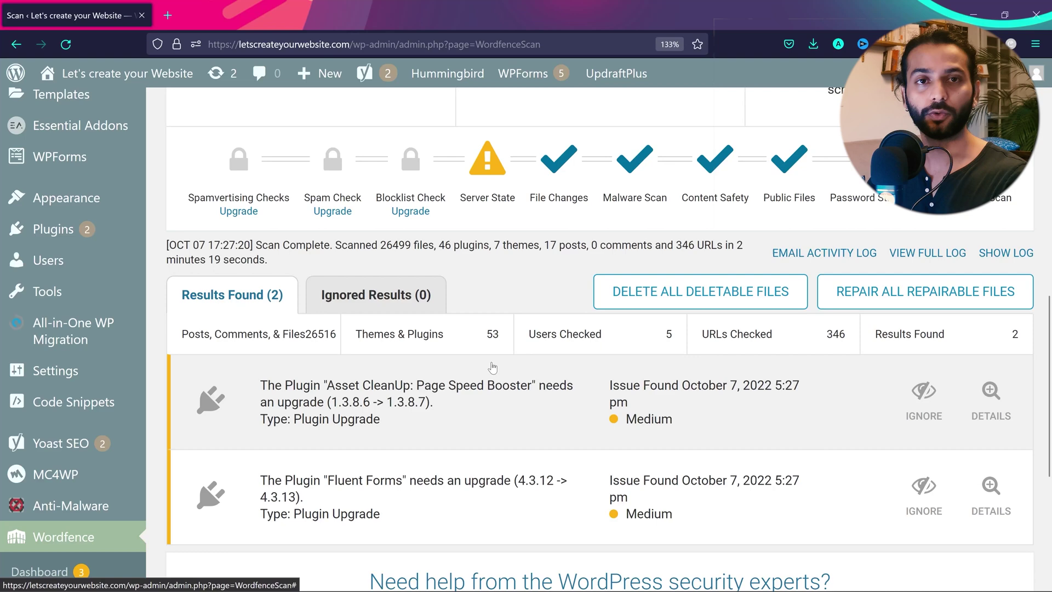
pyautogui.scroll(-1, 492, 367)
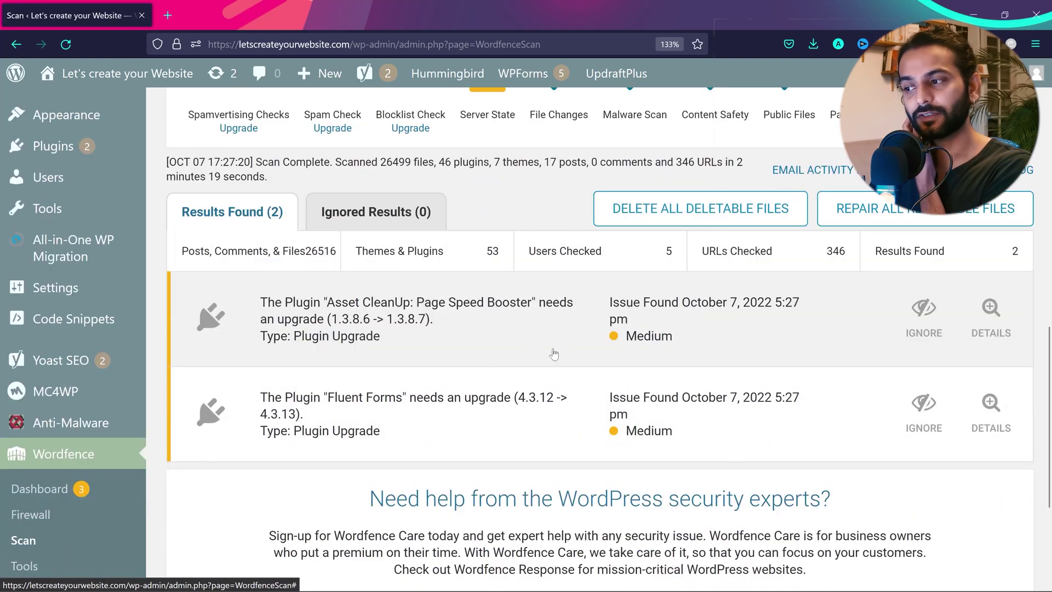
pyautogui.scroll(1, 520, 326)
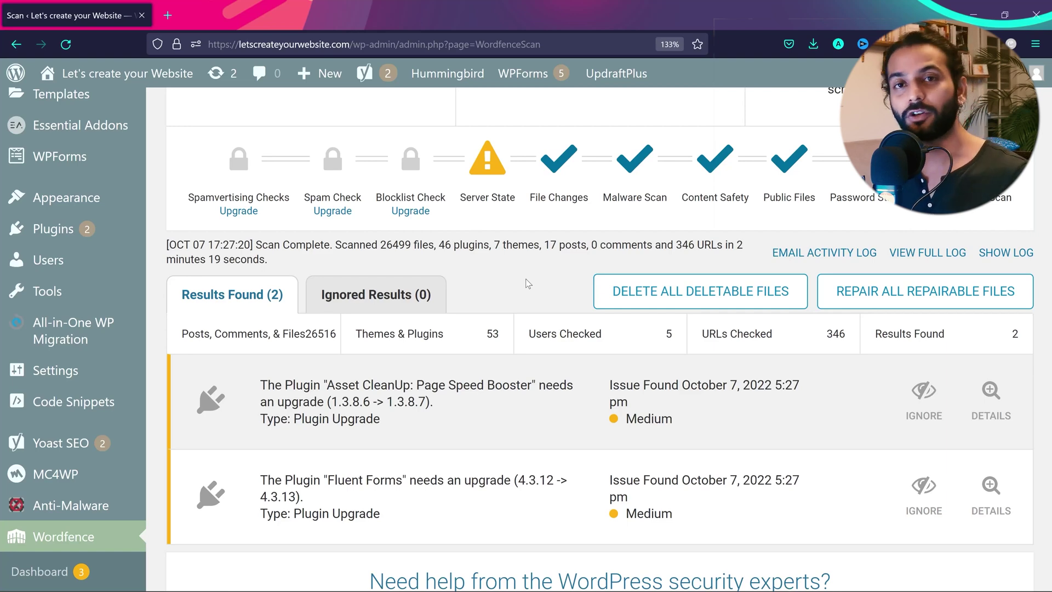
pyautogui.scroll(-5, 527, 284)
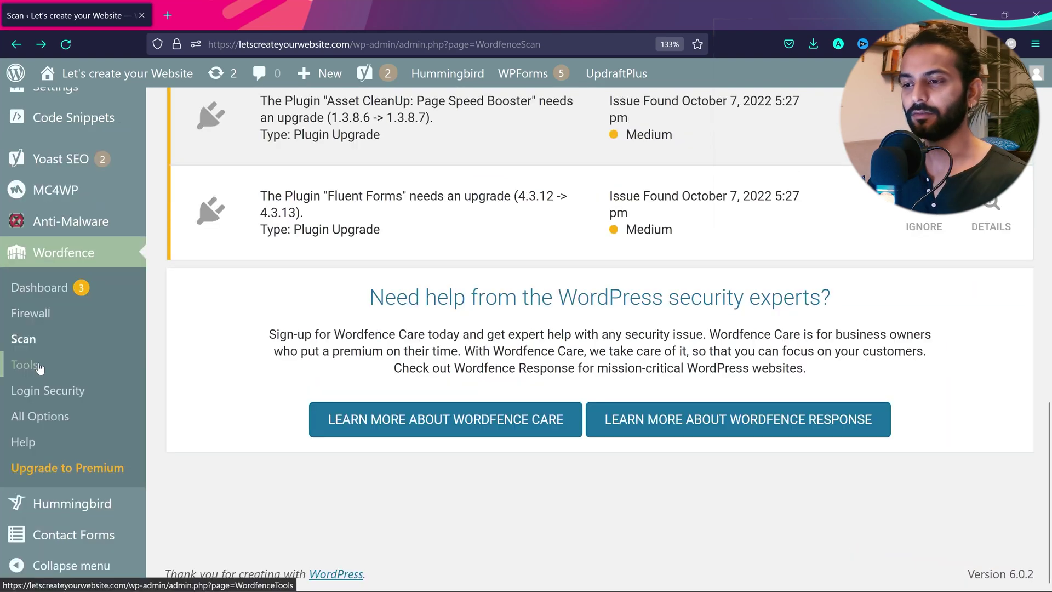
# Step: Open Wordfence Tools' Live Traffic, dismiss its intro notice, and scroll through the logged visits
pyautogui.click(39, 366)
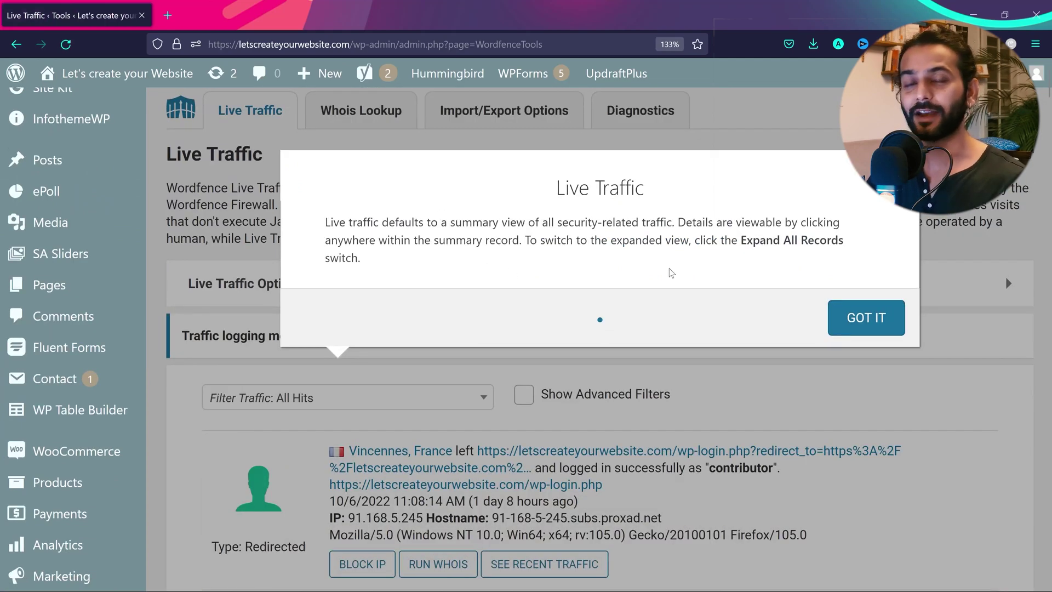
pyautogui.click(865, 317)
pyautogui.scroll(-3, 603, 329)
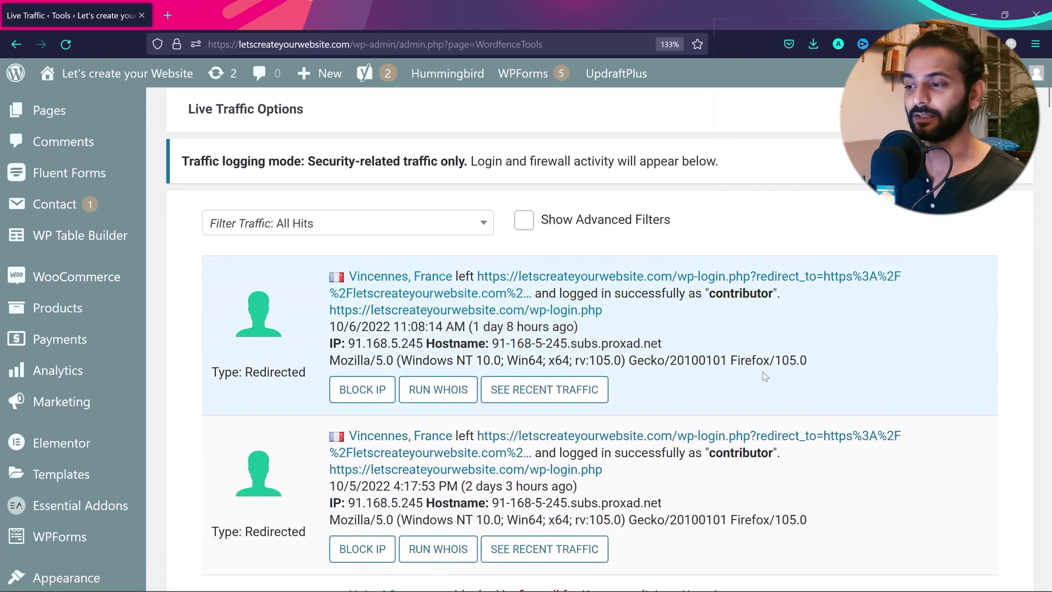
pyautogui.scroll(-2, 765, 376)
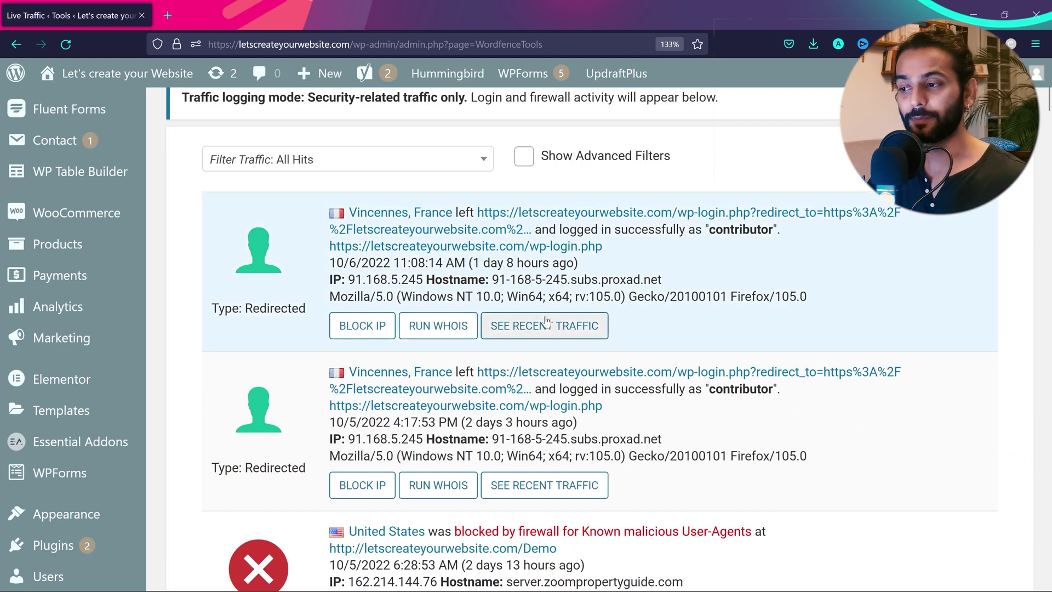
pyautogui.scroll(-2, 459, 335)
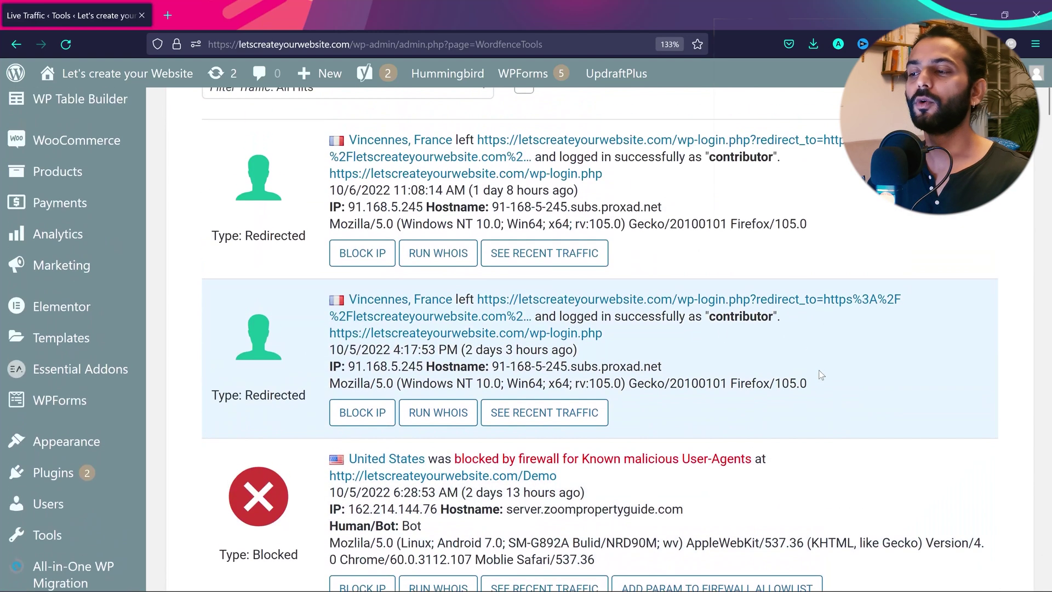
pyautogui.click(432, 254)
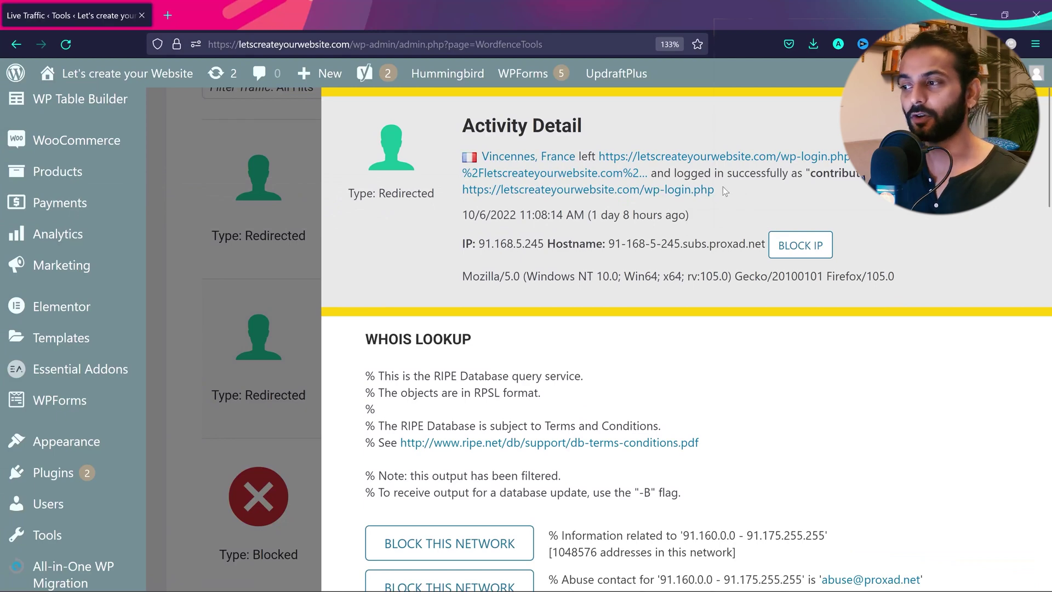
pyautogui.moveTo(714, 190); pyautogui.dragTo(643, 192)
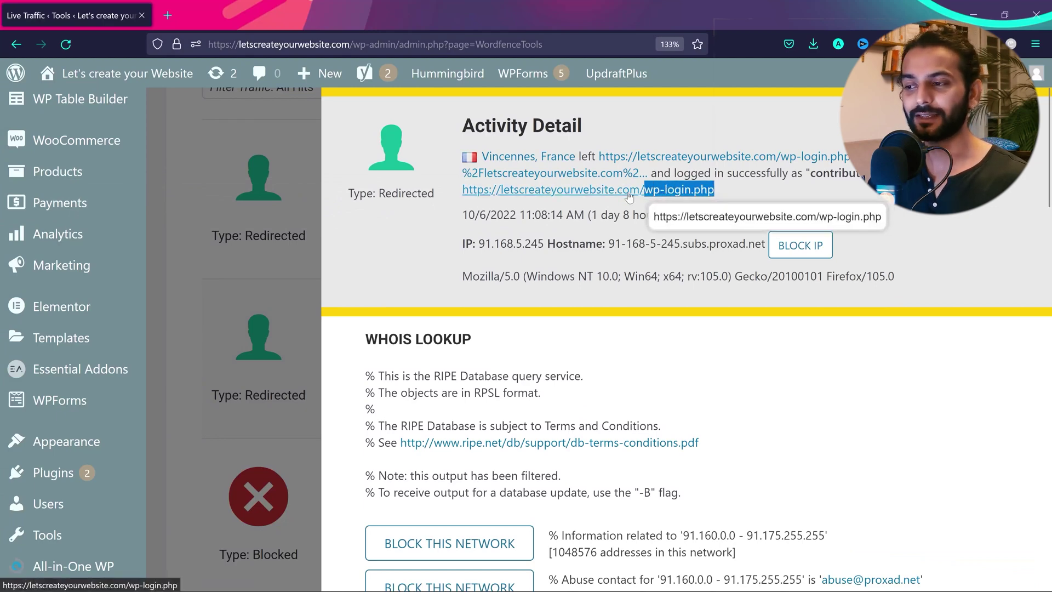
pyautogui.click(271, 248)
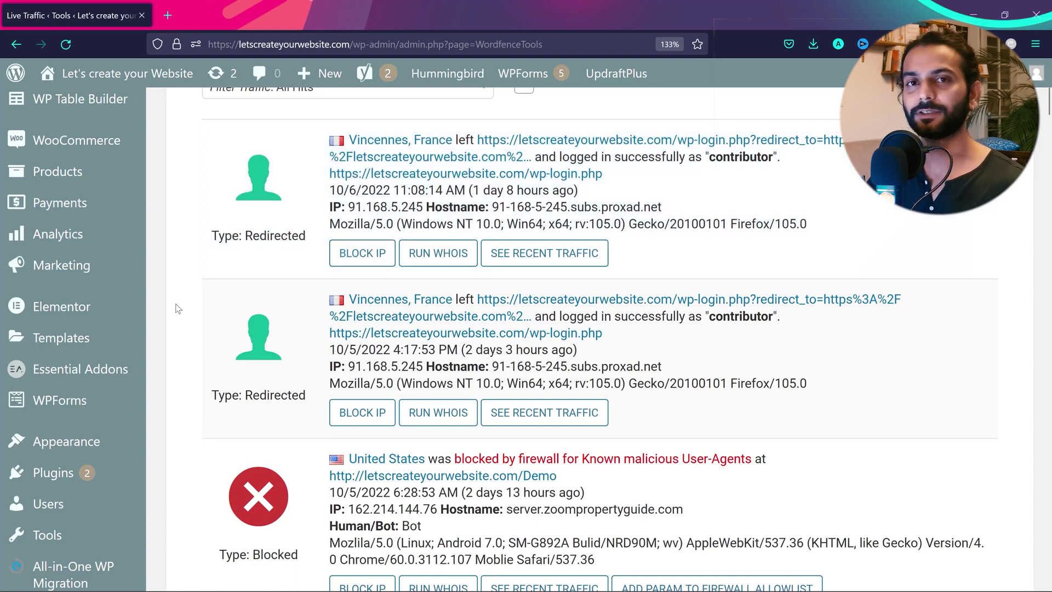
# Step: Scroll through the Live Traffic records, then go to Wordfence Login Security
pyautogui.scroll(-10, 177, 308)
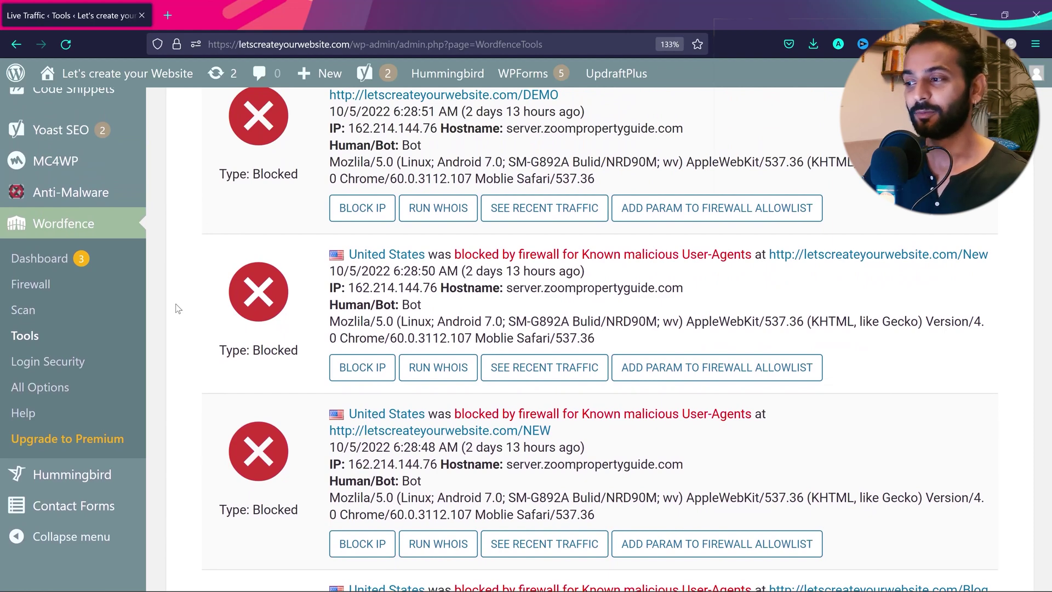
pyautogui.scroll(15, 177, 308)
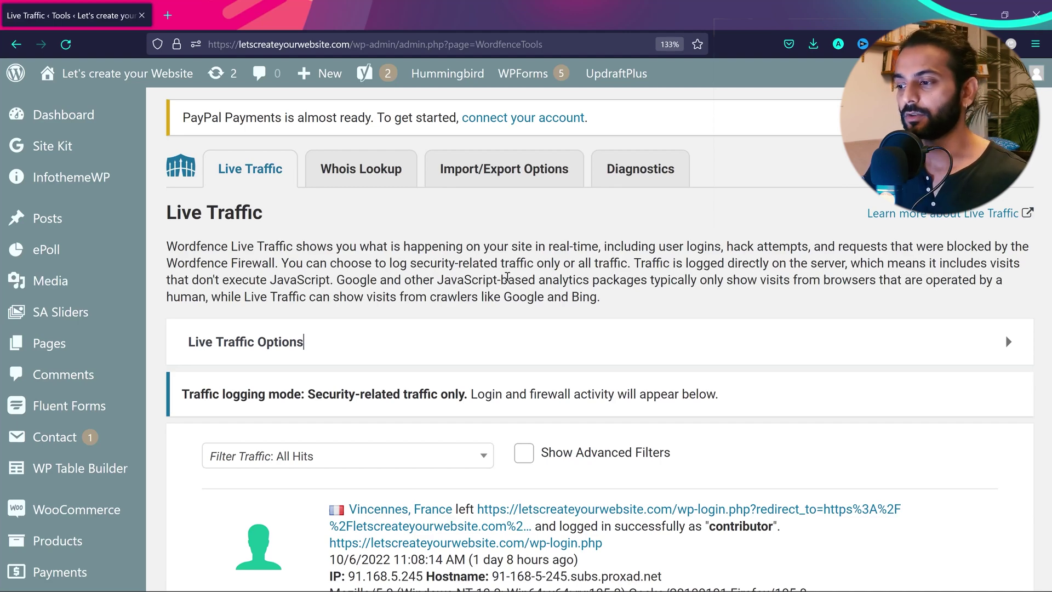
pyautogui.scroll(-2, 507, 277)
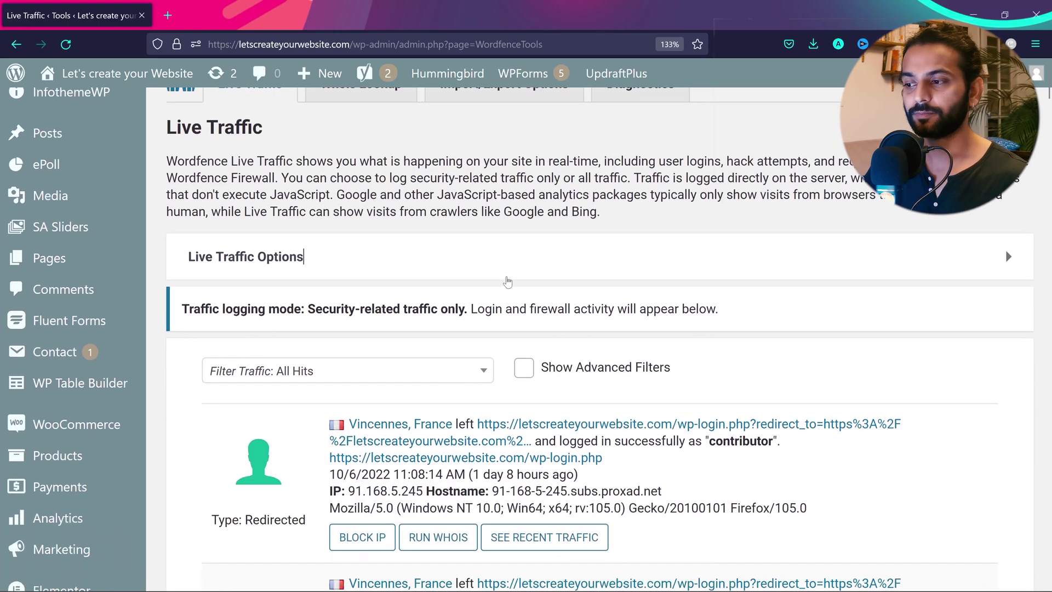
pyautogui.scroll(-10, 507, 281)
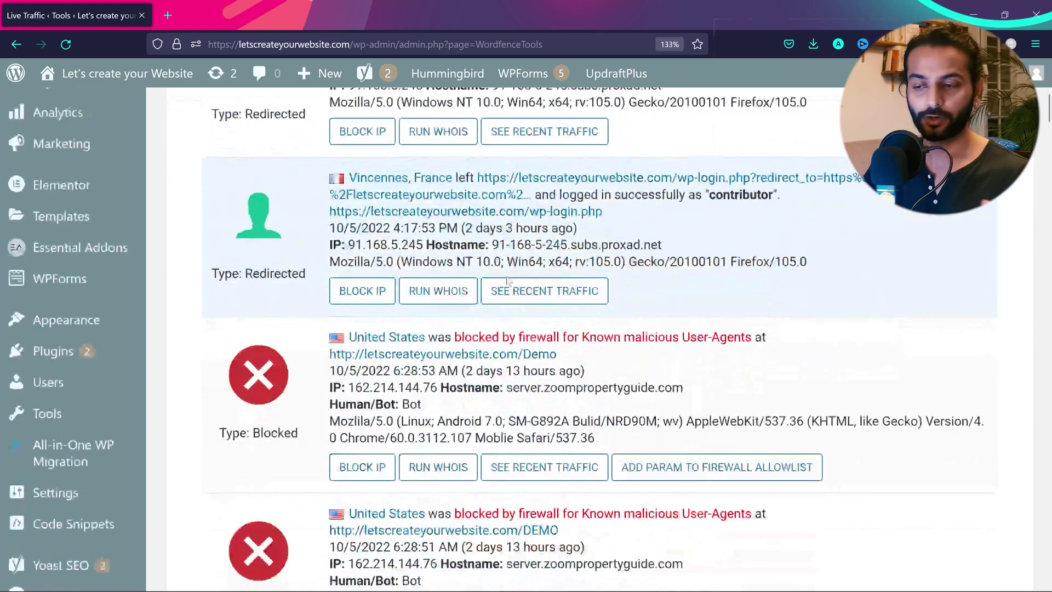
pyautogui.scroll(-11, 507, 280)
pyautogui.click(44, 342)
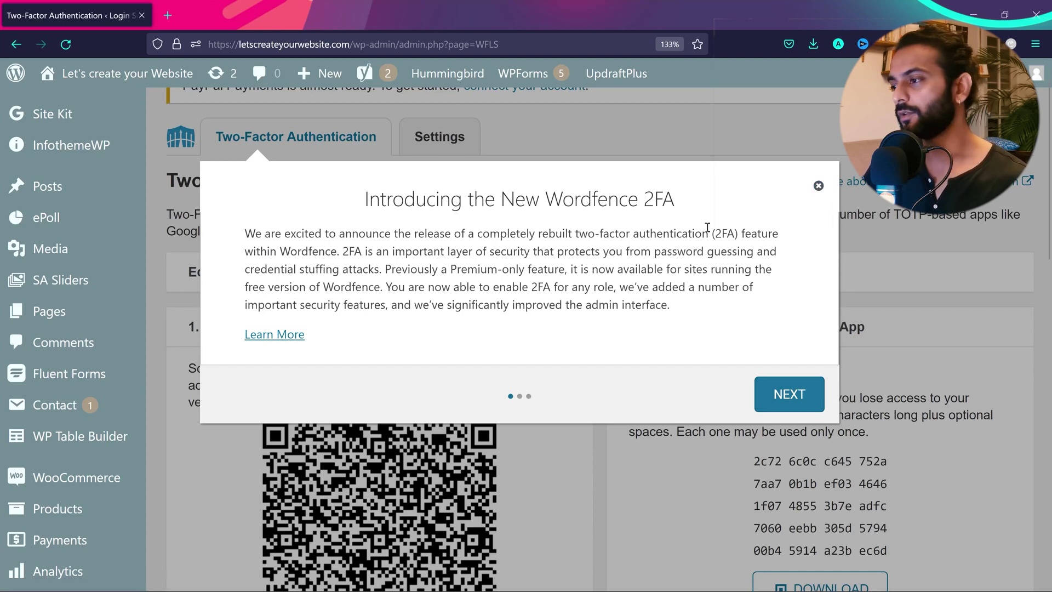
# Step: Dismiss the 2FA announcement, then open Wordfence All Options and scroll to the Firewall option groups
pyautogui.click(818, 185)
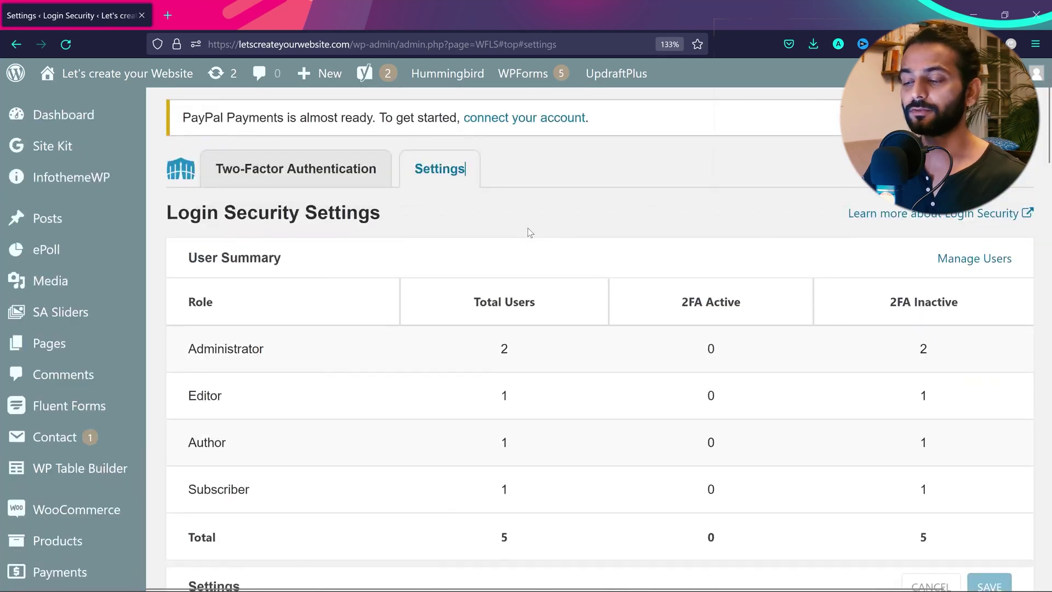
pyautogui.scroll(-10, 54, 400)
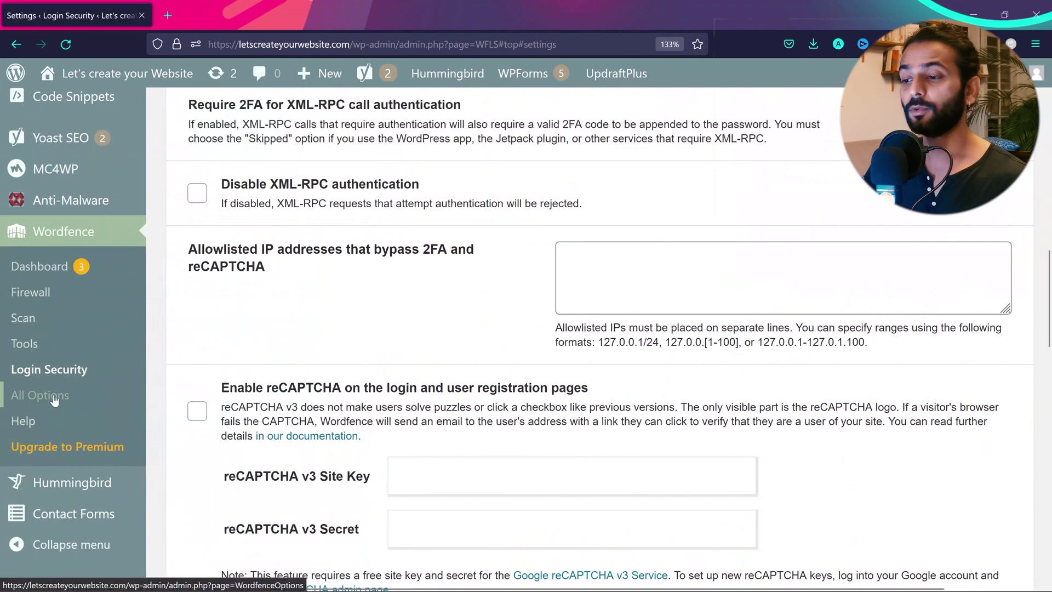
pyautogui.click(54, 400)
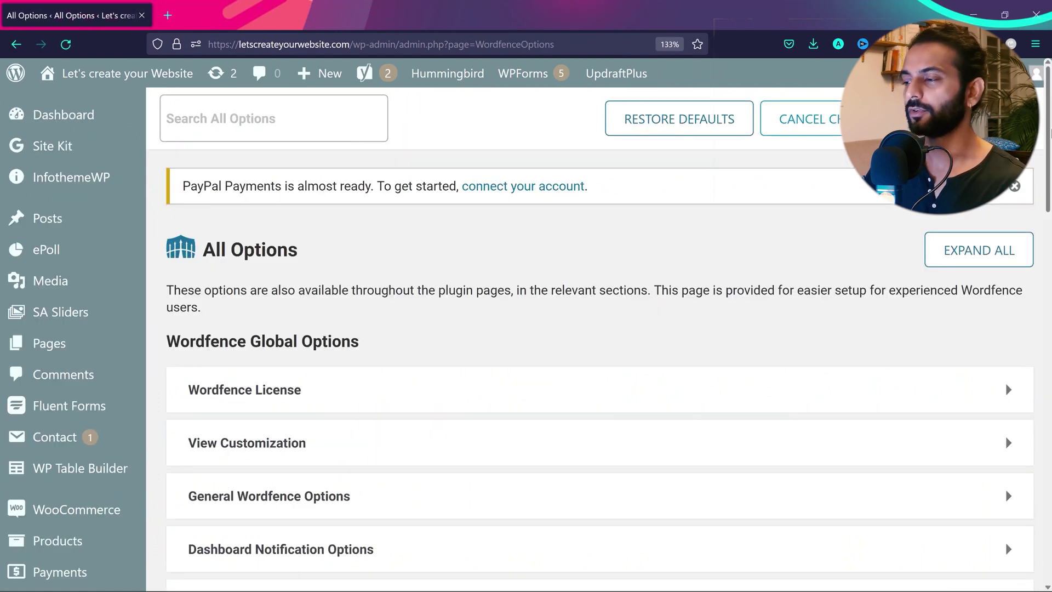
pyautogui.moveTo(1049, 131); pyautogui.dragTo(1049, 292)
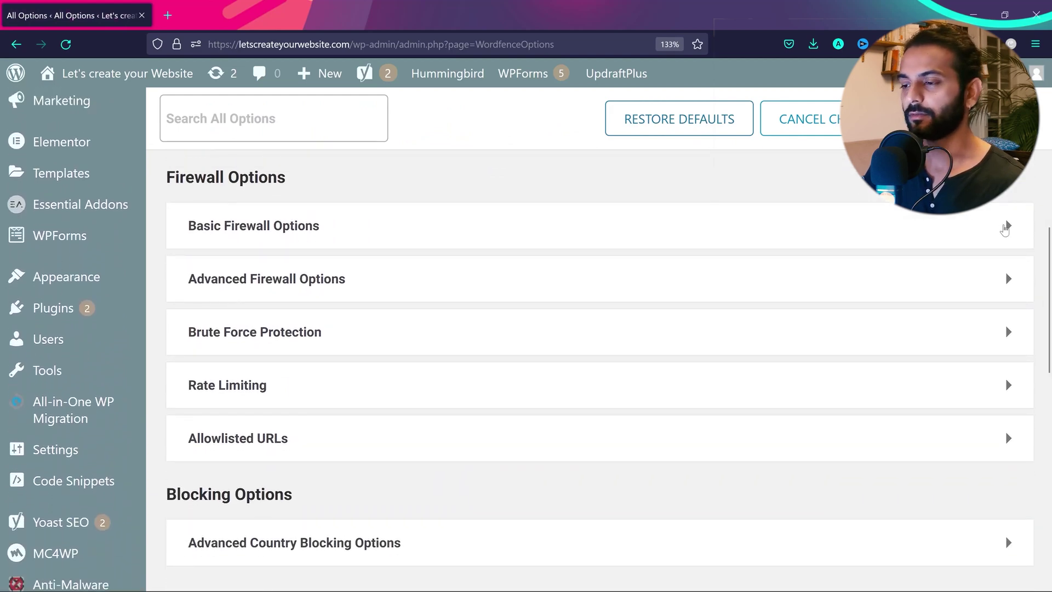
# Step: Keep the basic firewall protection status set to Enabled and Protecting
pyautogui.click(1005, 226)
pyautogui.scroll(-3, 463, 279)
pyautogui.click(460, 268)
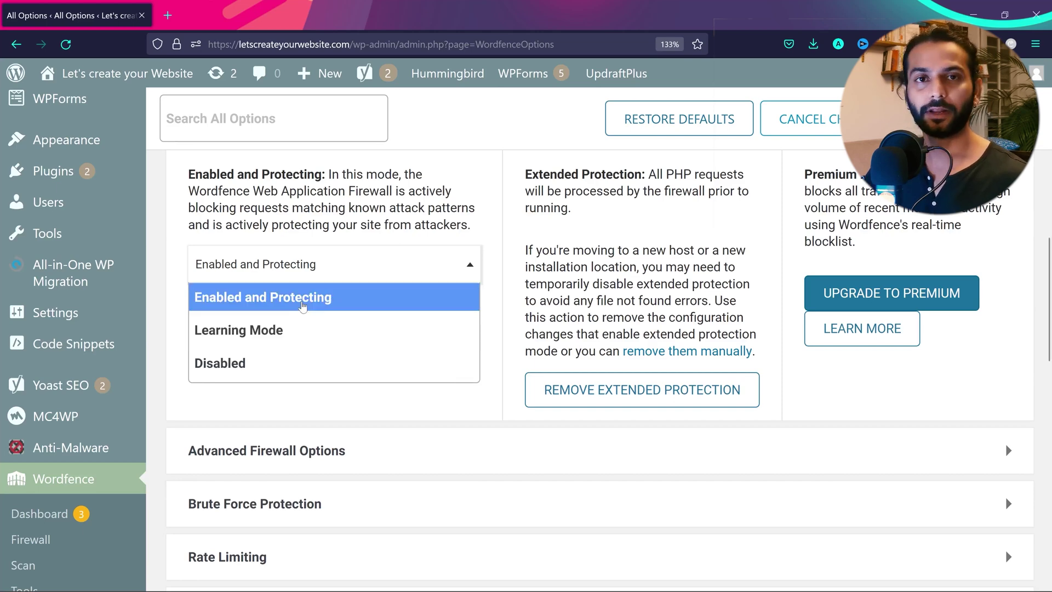
pyautogui.click(302, 306)
pyautogui.scroll(-3, 1007, 251)
# Step: Allowlist the ManageWP service in the advanced firewall options
pyautogui.click(1006, 250)
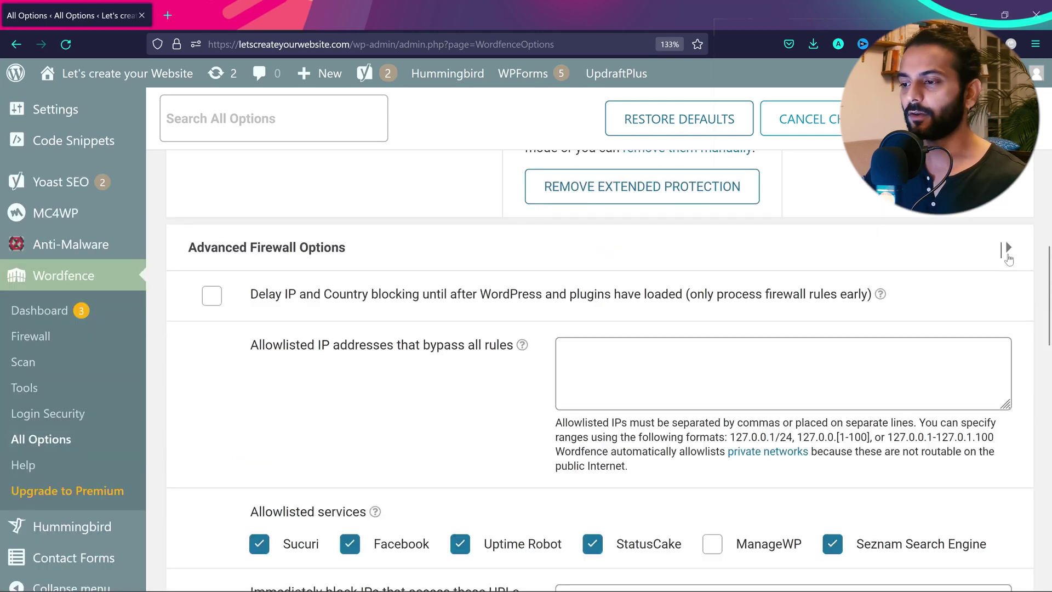
pyautogui.scroll(-2, 610, 340)
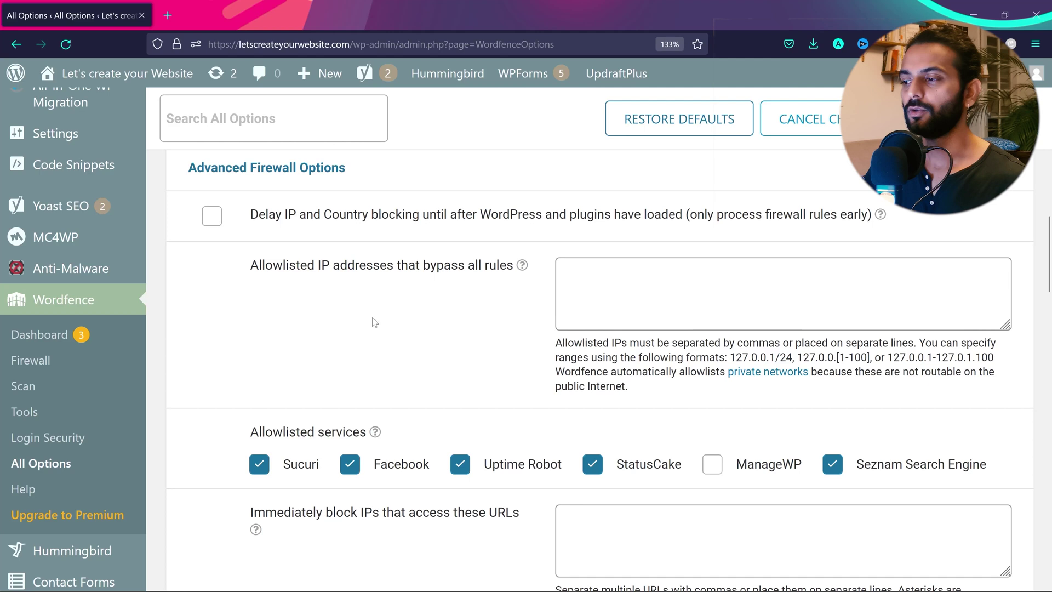
pyautogui.click(585, 277)
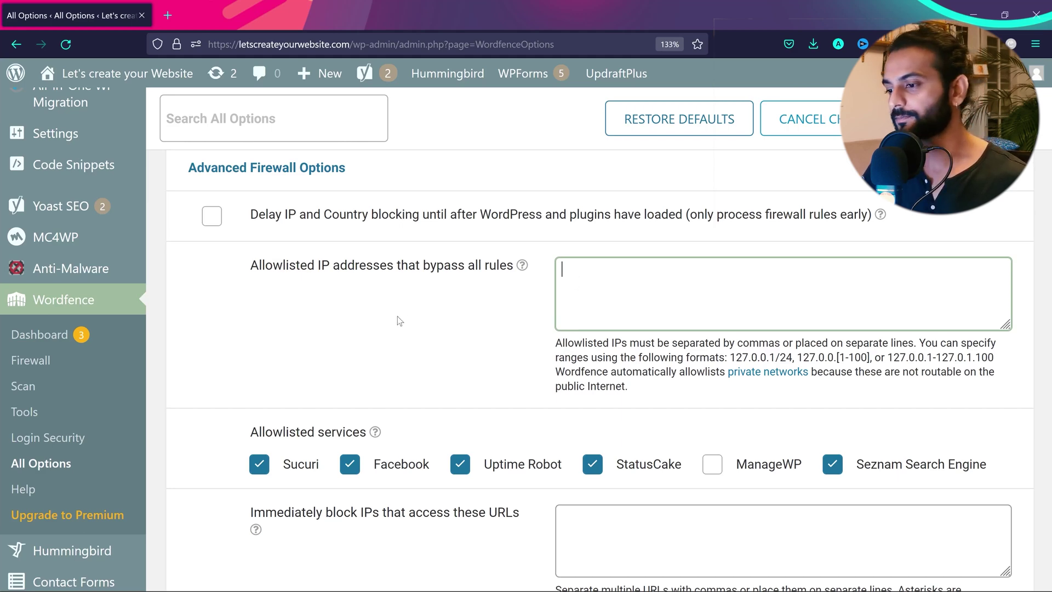
pyautogui.scroll(-3, 396, 317)
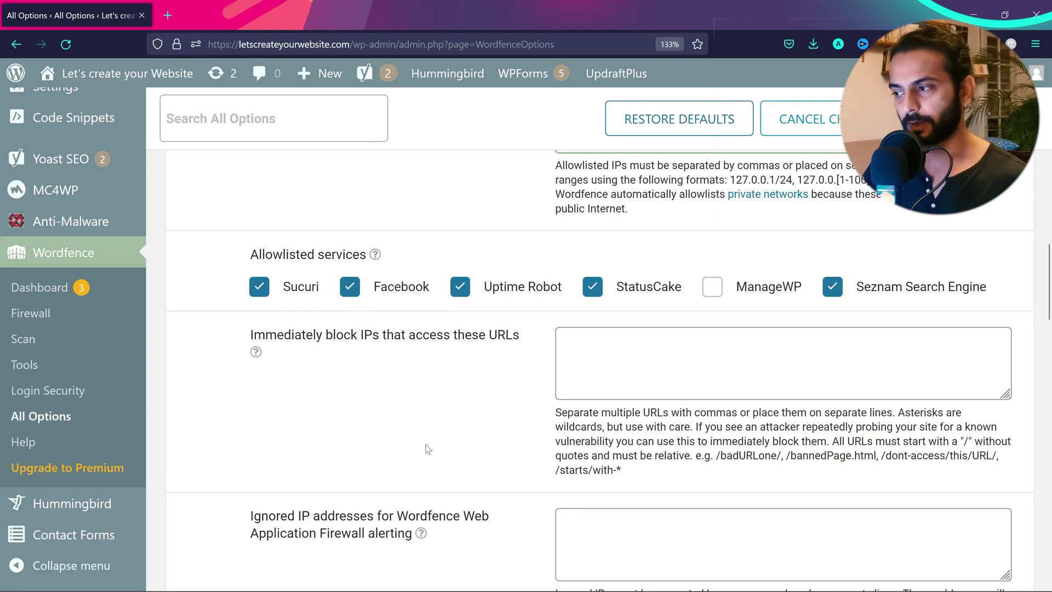
pyautogui.click(712, 288)
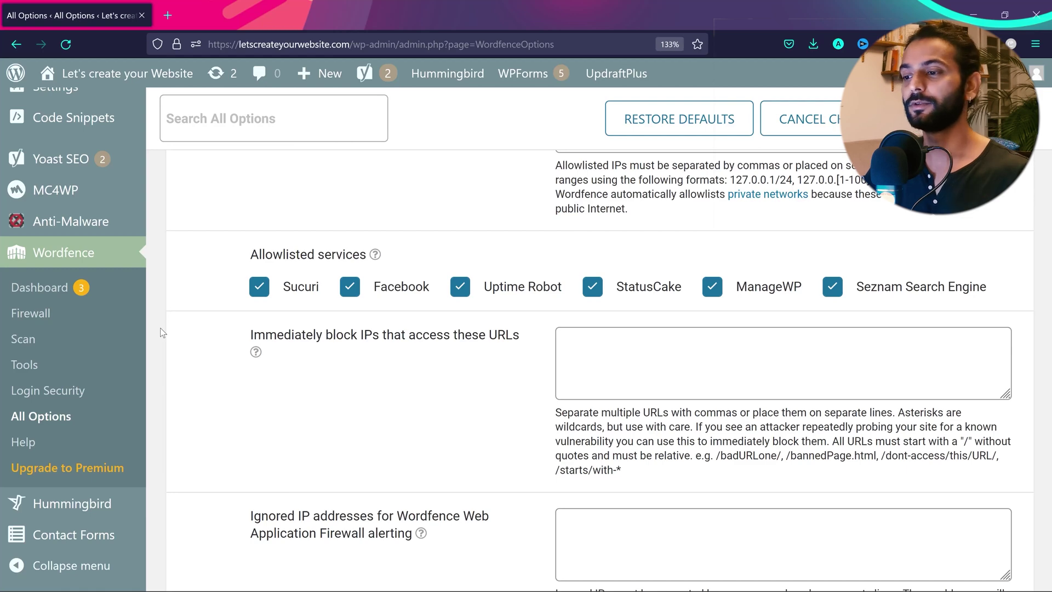
pyautogui.scroll(-2, 160, 328)
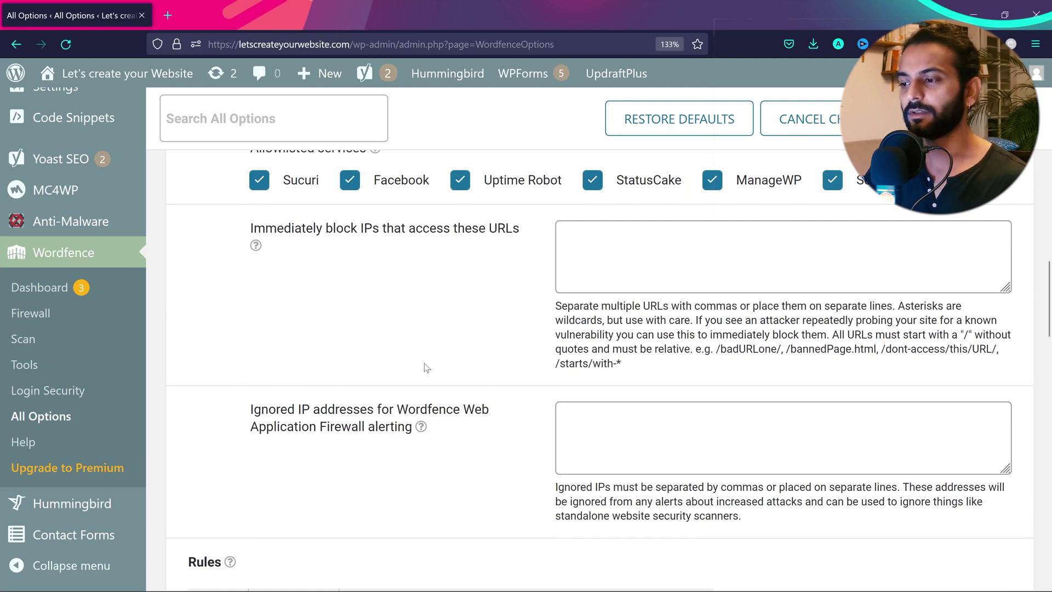
pyautogui.scroll(-8, 424, 363)
pyautogui.scroll(-3, 734, 340)
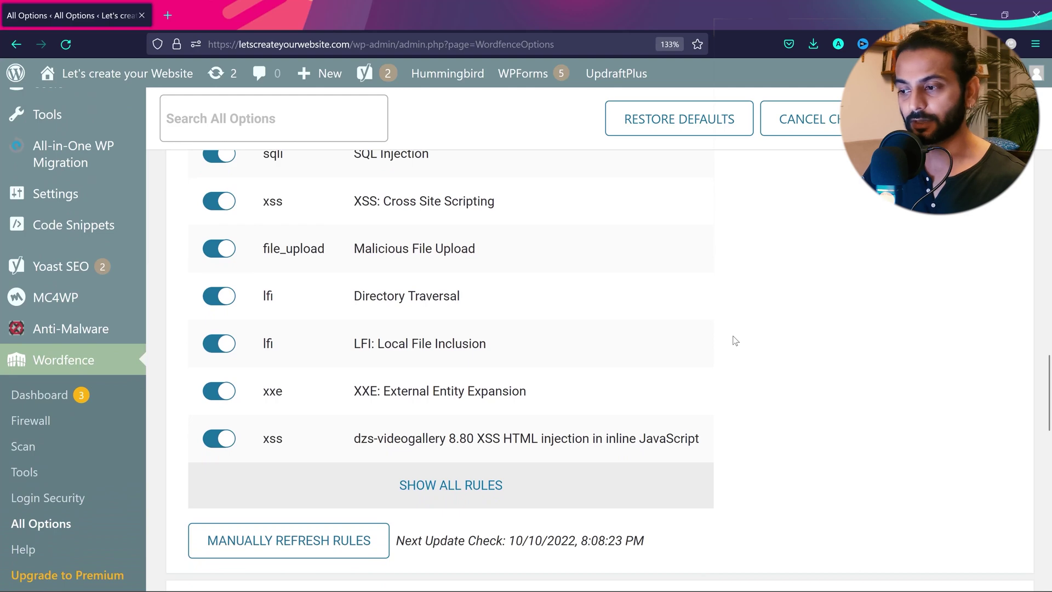
pyautogui.scroll(-6, 735, 340)
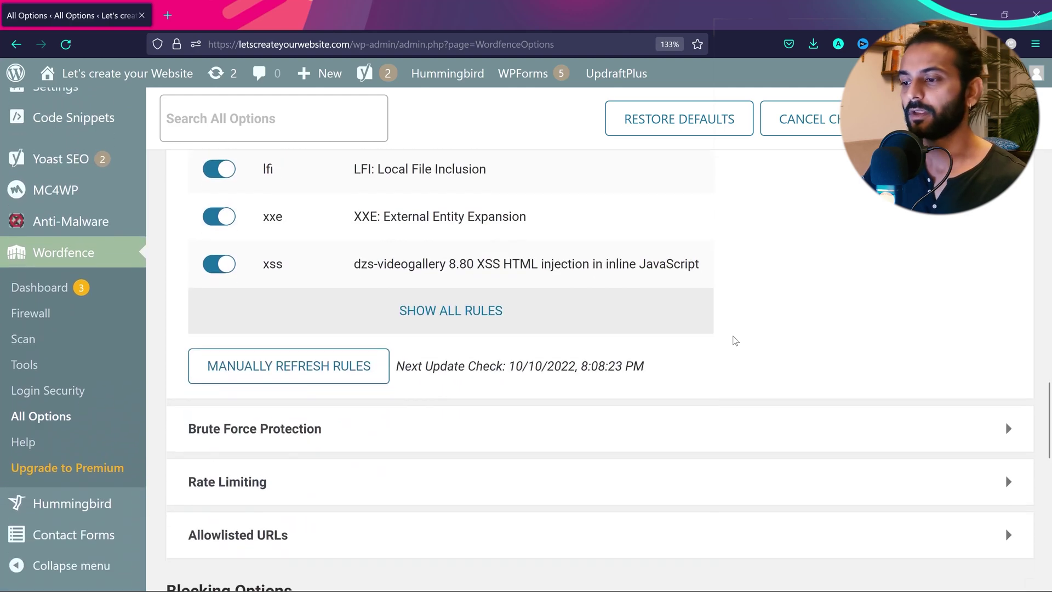
# Step: Set lockout after 5 login failures and after 10 forgot-password attempts
pyautogui.click(669, 268)
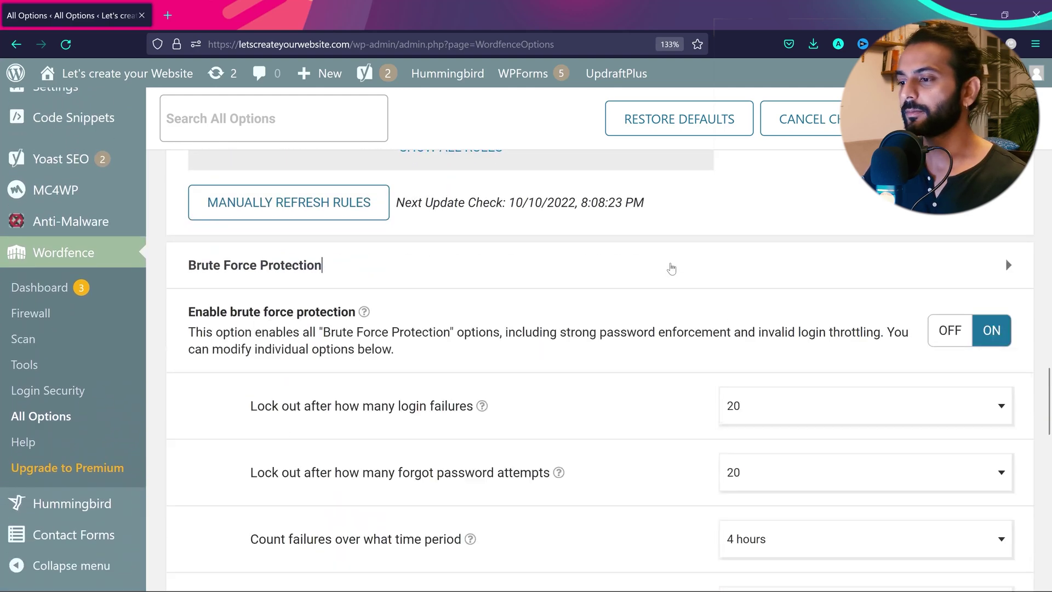
pyautogui.scroll(-3, 622, 404)
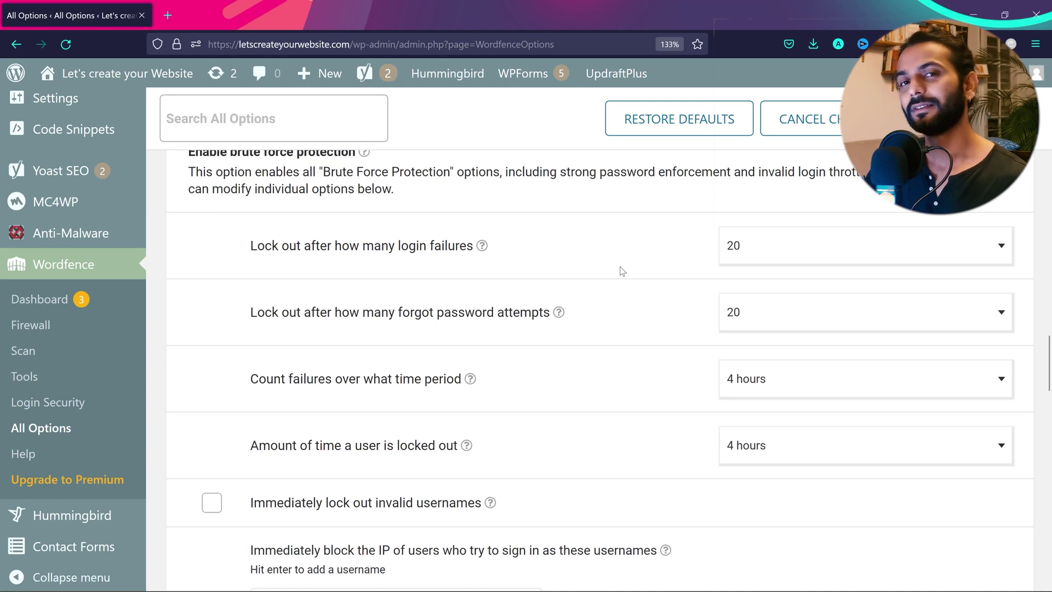
pyautogui.click(807, 251)
pyautogui.scroll(3, 781, 314)
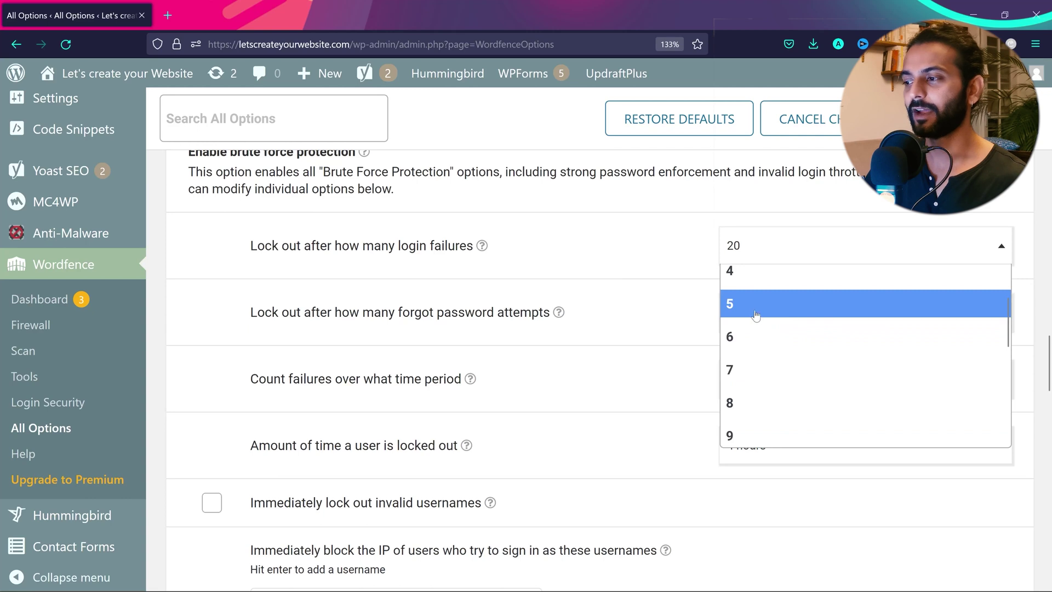
pyautogui.click(781, 311)
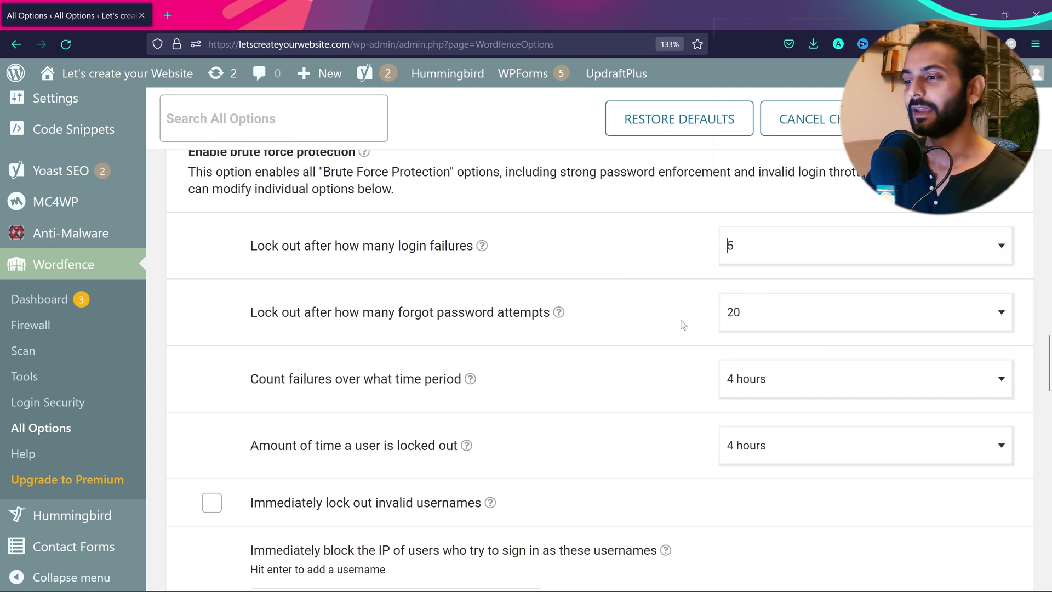
pyautogui.click(789, 318)
pyautogui.click(764, 368)
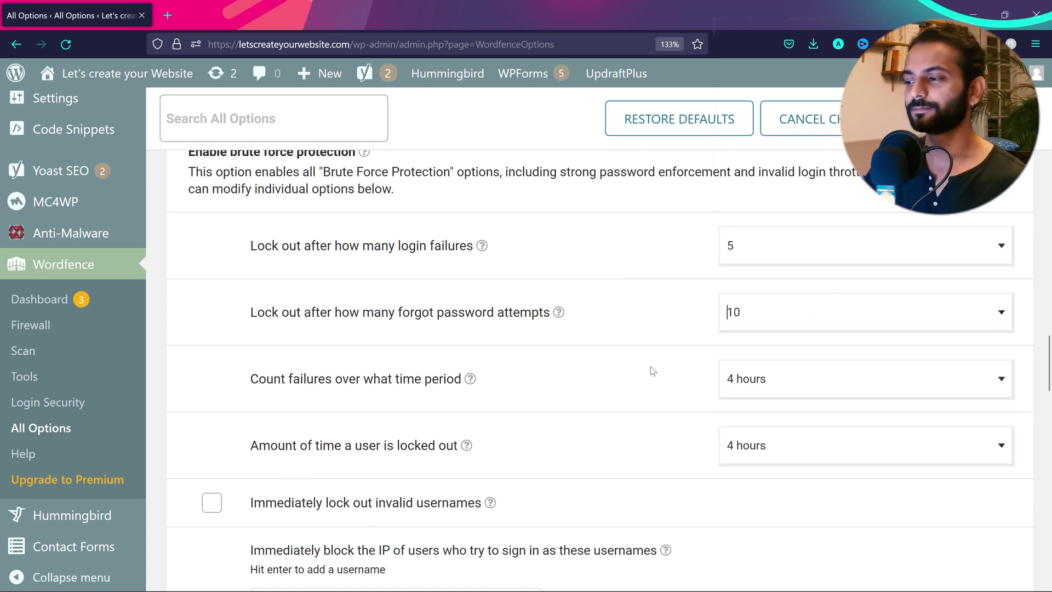
# Step: Turn on 'Immediately lock out invalid usernames'
pyautogui.scroll(-3, 602, 364)
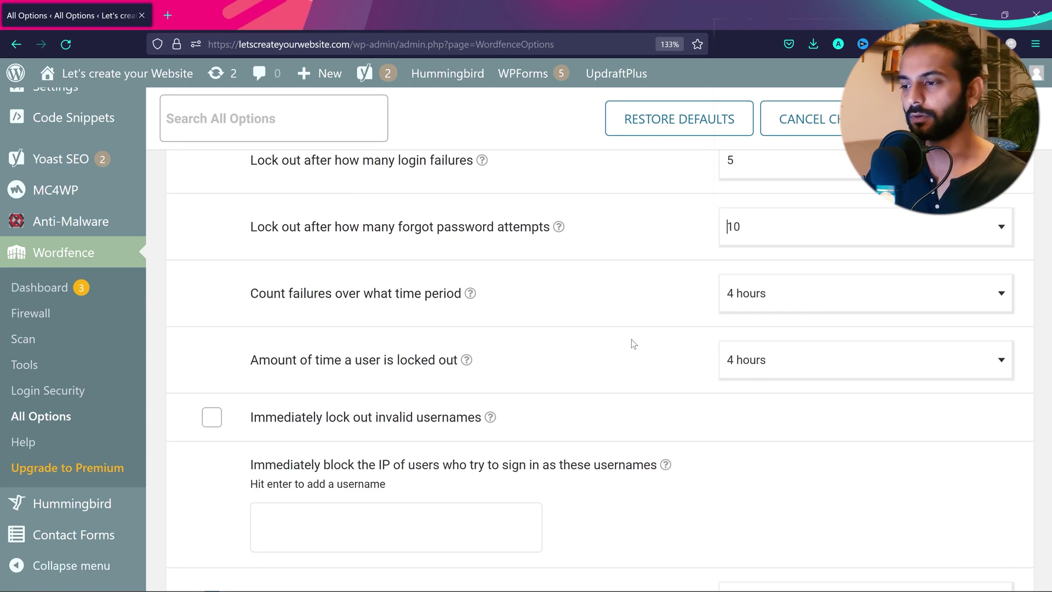
pyautogui.scroll(-1, 631, 344)
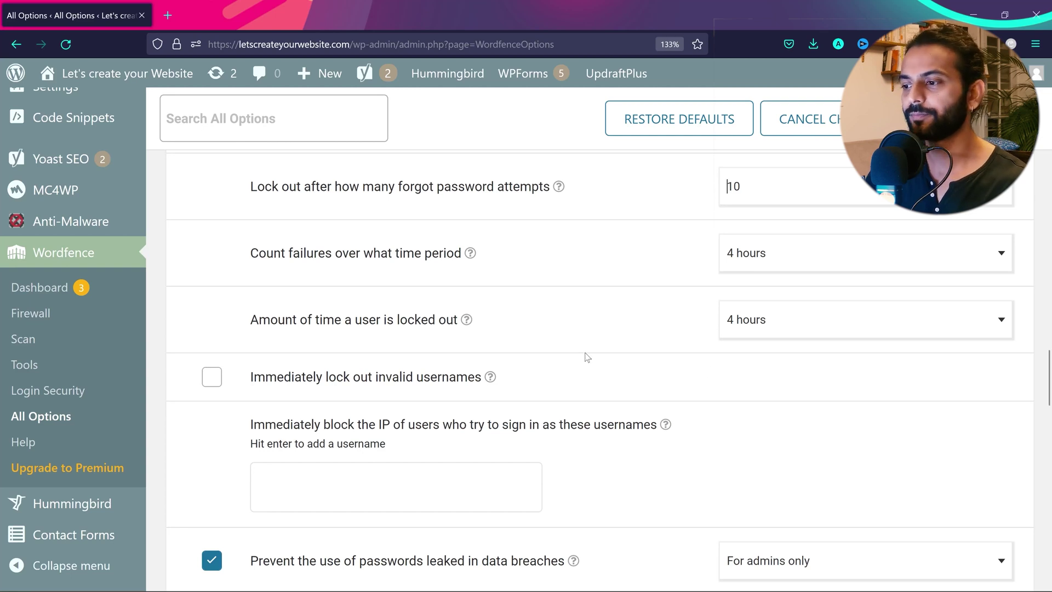
pyautogui.scroll(-3, 336, 306)
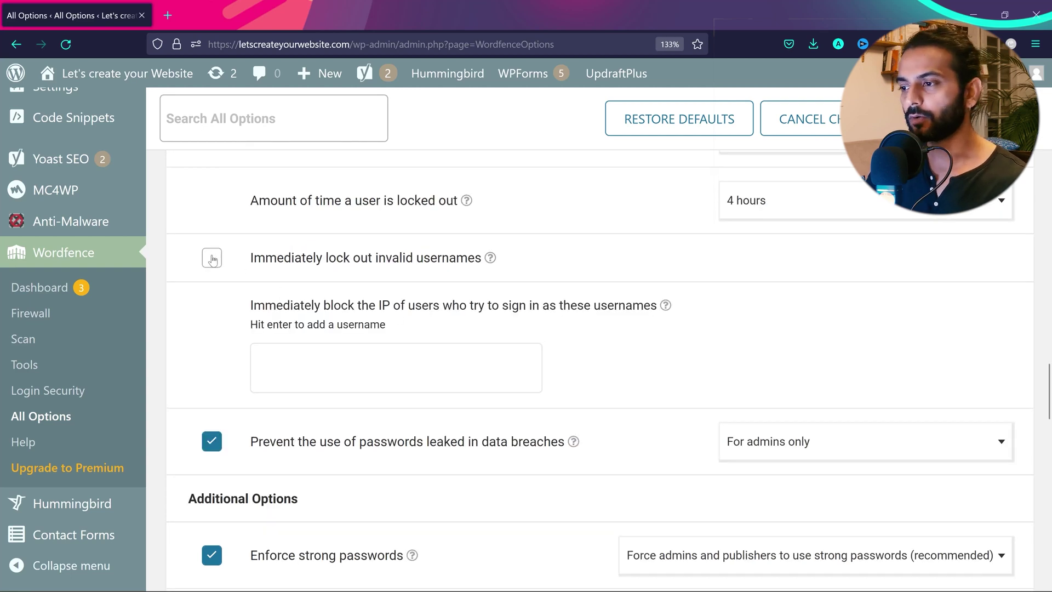
pyautogui.click(213, 260)
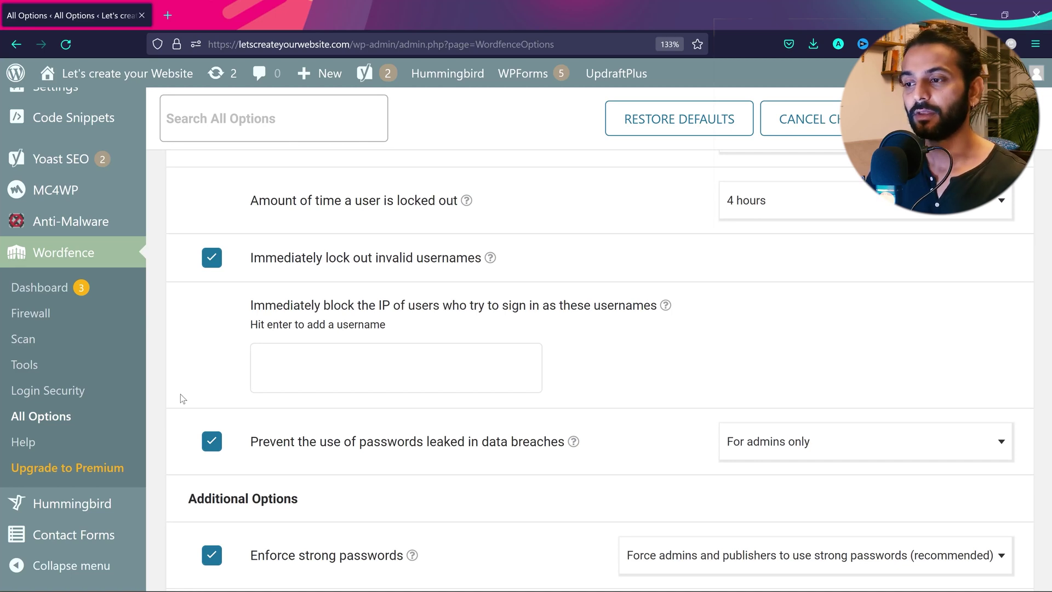
# Step: Expand Advanced Country Blocking Options below Additional Options to show the premium world-map blocking panel
pyautogui.scroll(-6, 180, 393)
pyautogui.scroll(-3, 211, 345)
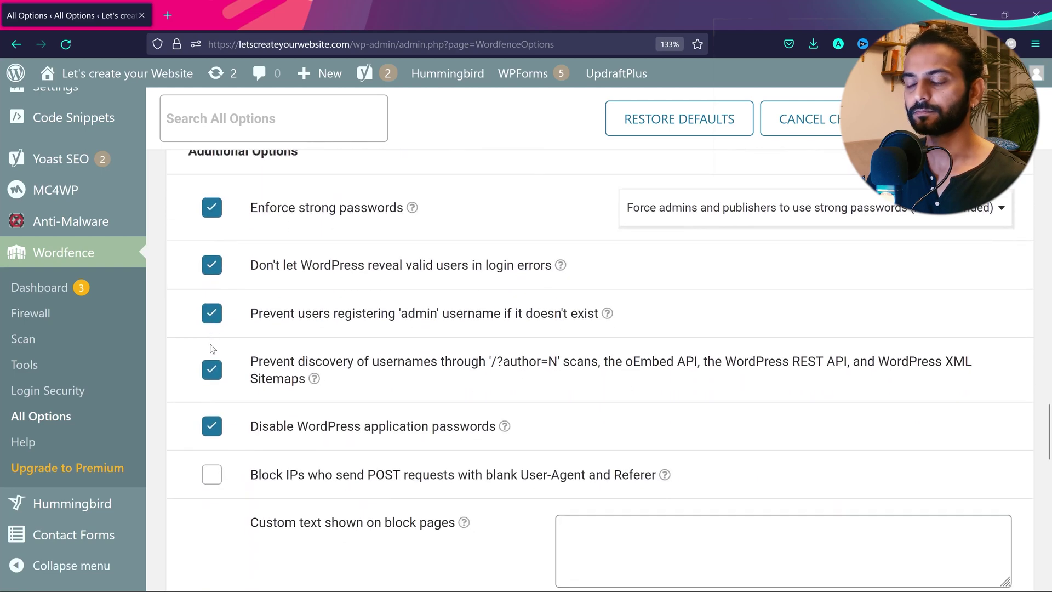
pyautogui.scroll(-4, 211, 349)
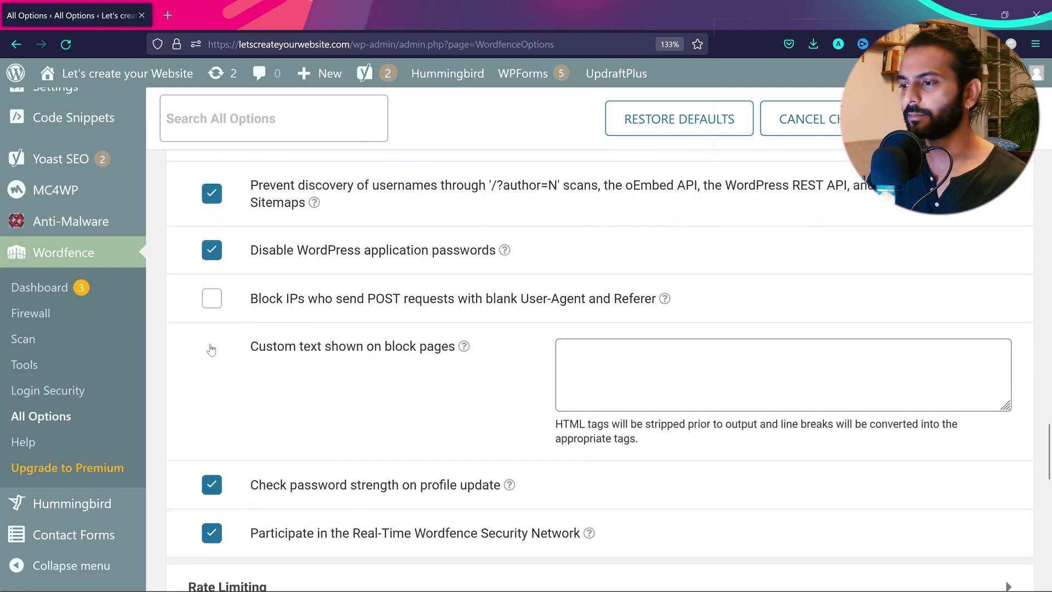
pyautogui.scroll(-2, 212, 349)
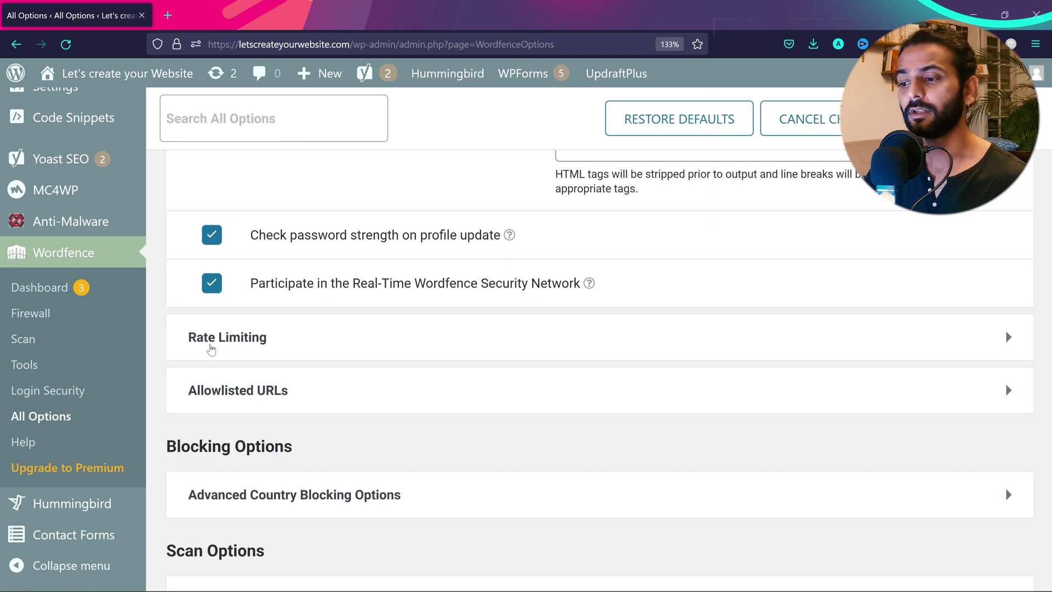
pyautogui.scroll(-2, 212, 349)
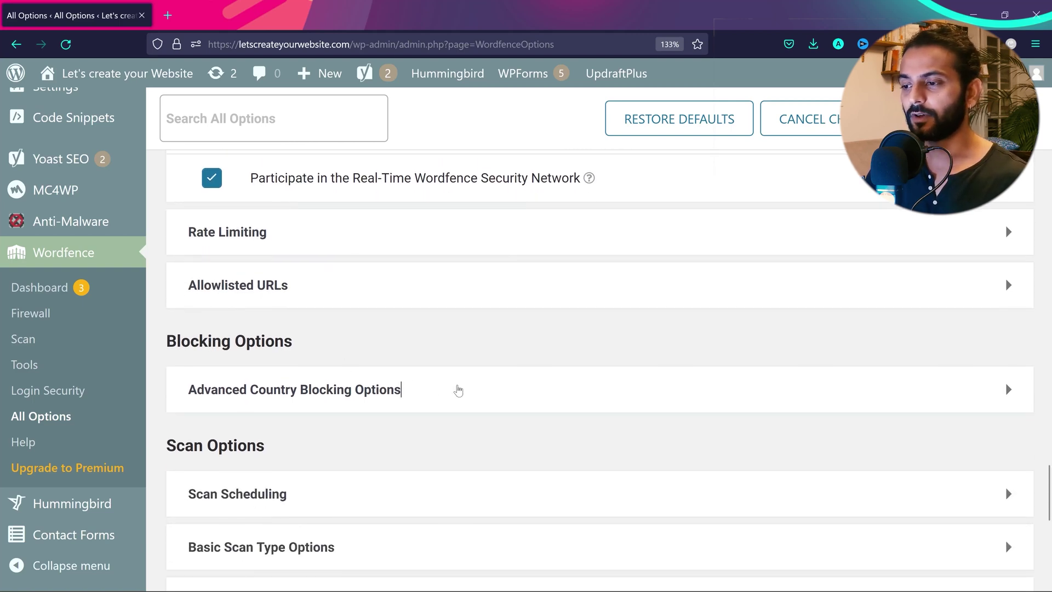
pyautogui.click(458, 390)
pyautogui.scroll(-5, 458, 390)
pyautogui.scroll(-4, 458, 390)
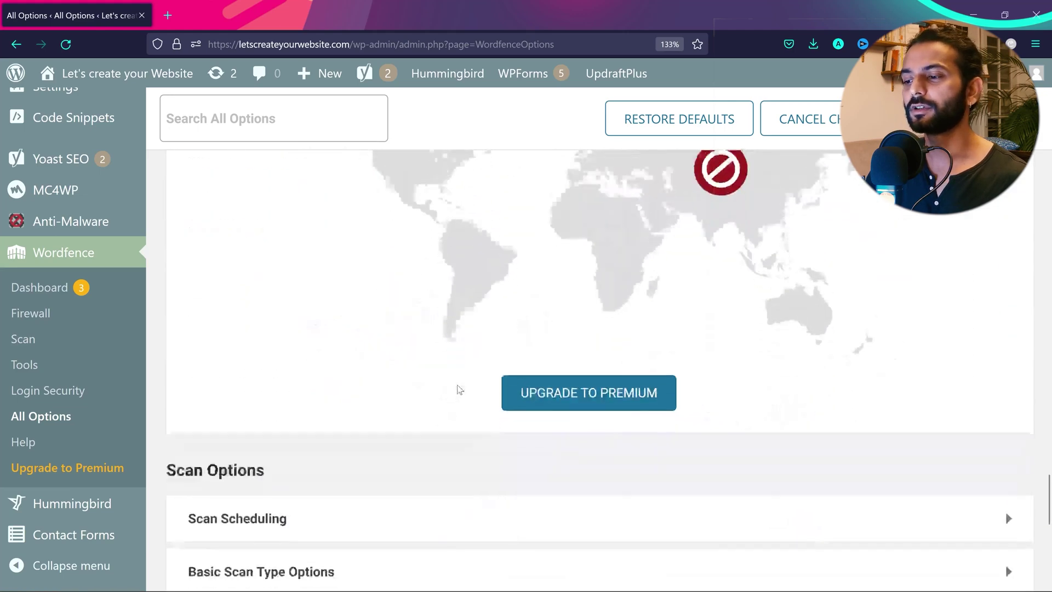
pyautogui.scroll(5, 459, 390)
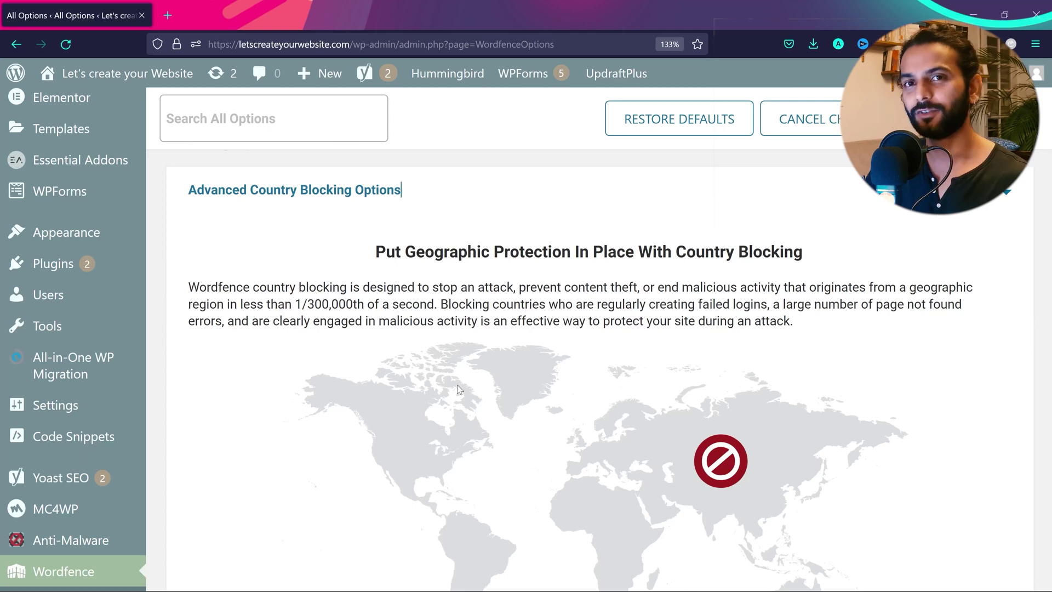
# Step: Expand Scan Scheduling and Basic Scan Type Options, showing Standard Scan as the selected type
pyautogui.scroll(-10, 438, 302)
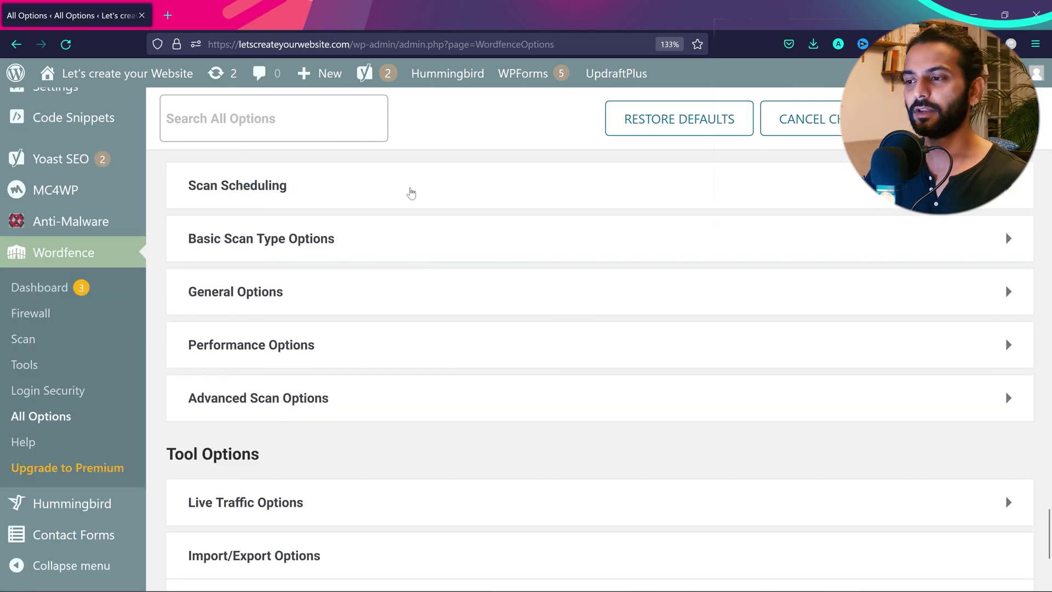
pyautogui.click(411, 193)
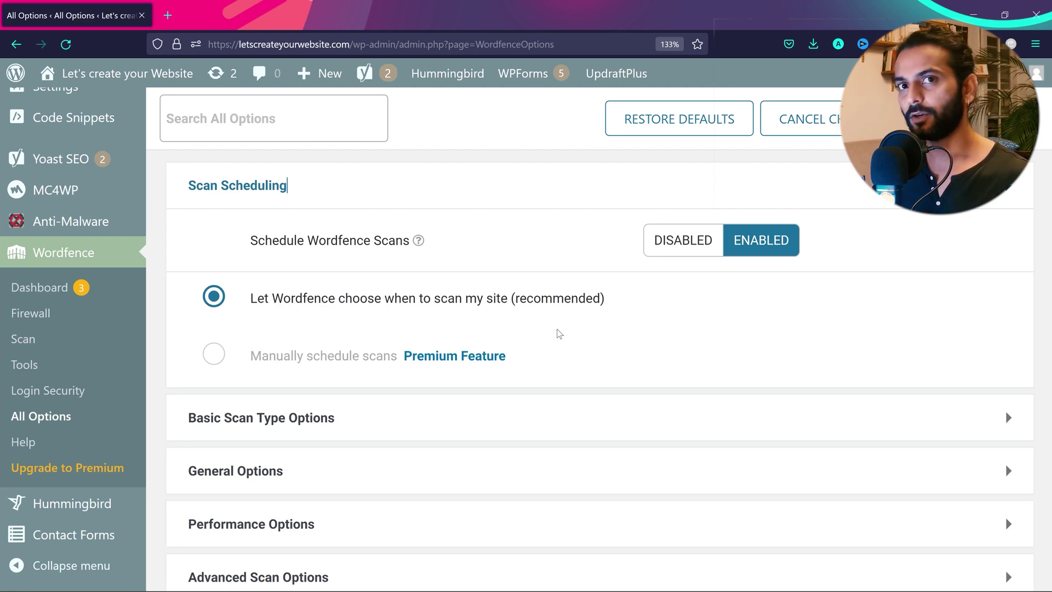
pyautogui.click(495, 418)
pyautogui.scroll(-4, 496, 249)
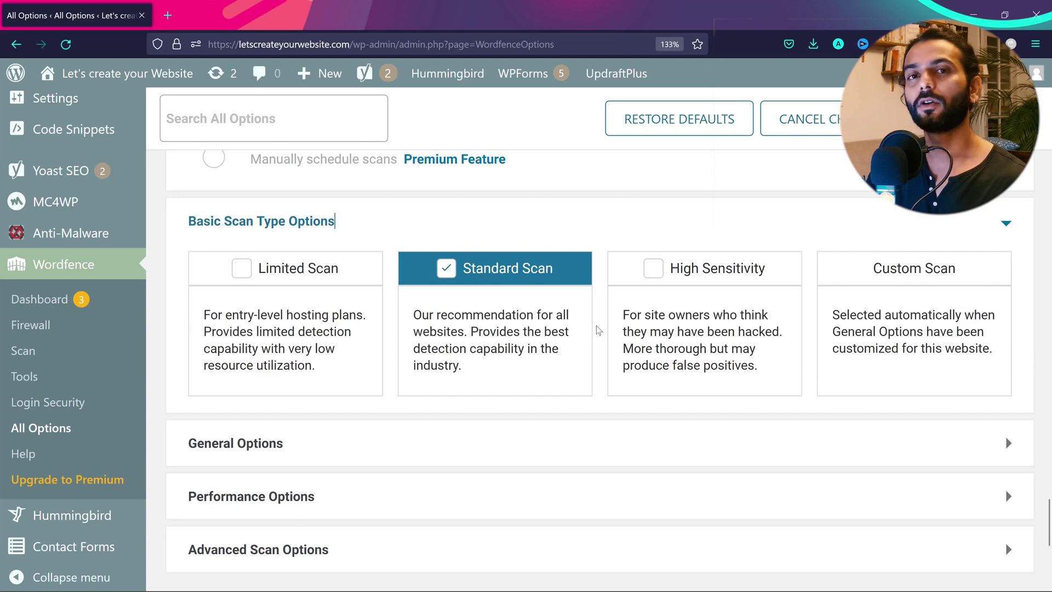
pyautogui.scroll(-1, 598, 329)
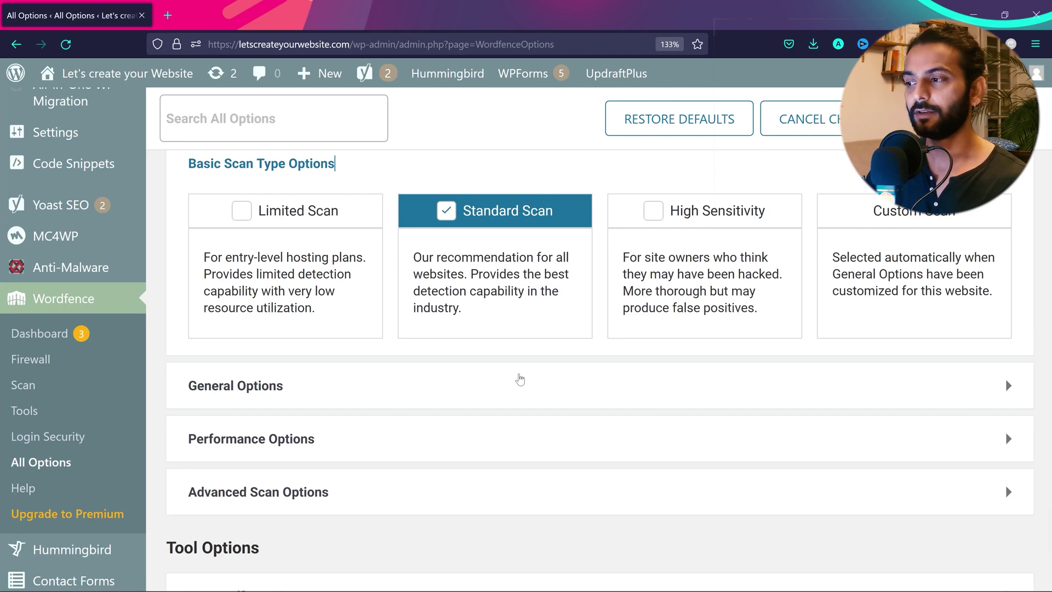
pyautogui.scroll(-1, 477, 345)
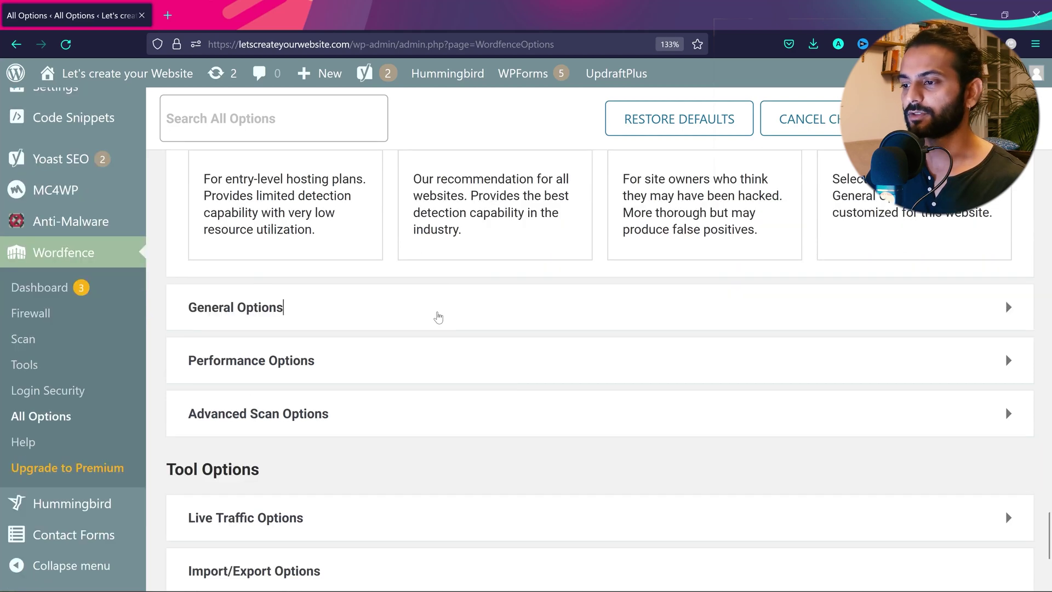
# Step: Turn on 'Use low resource scanning' in the scan Performance Options
pyautogui.click(437, 313)
pyautogui.scroll(-6, 405, 312)
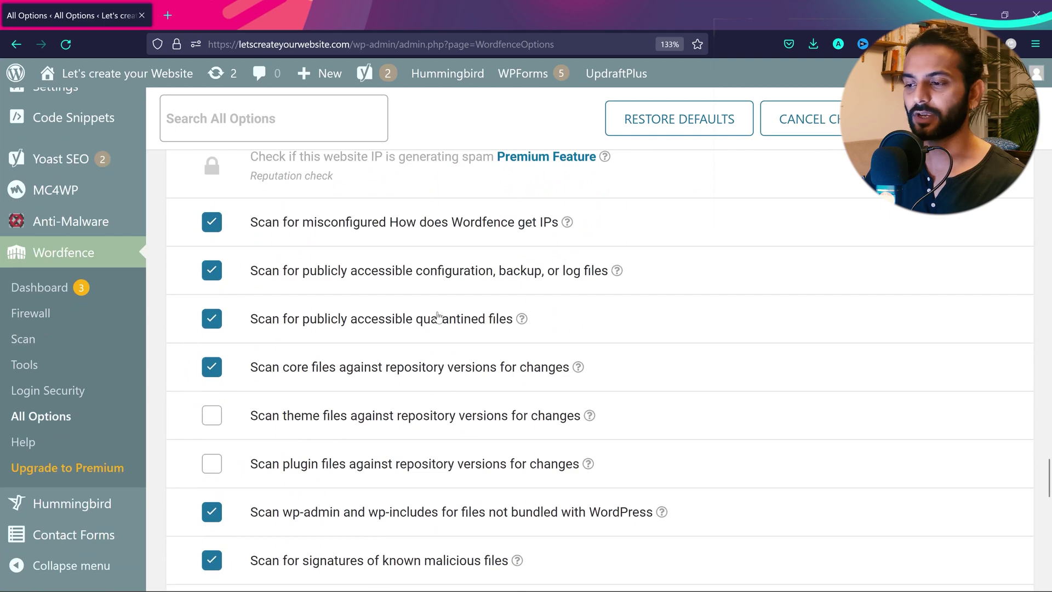
pyautogui.scroll(-10, 433, 307)
pyautogui.click(416, 220)
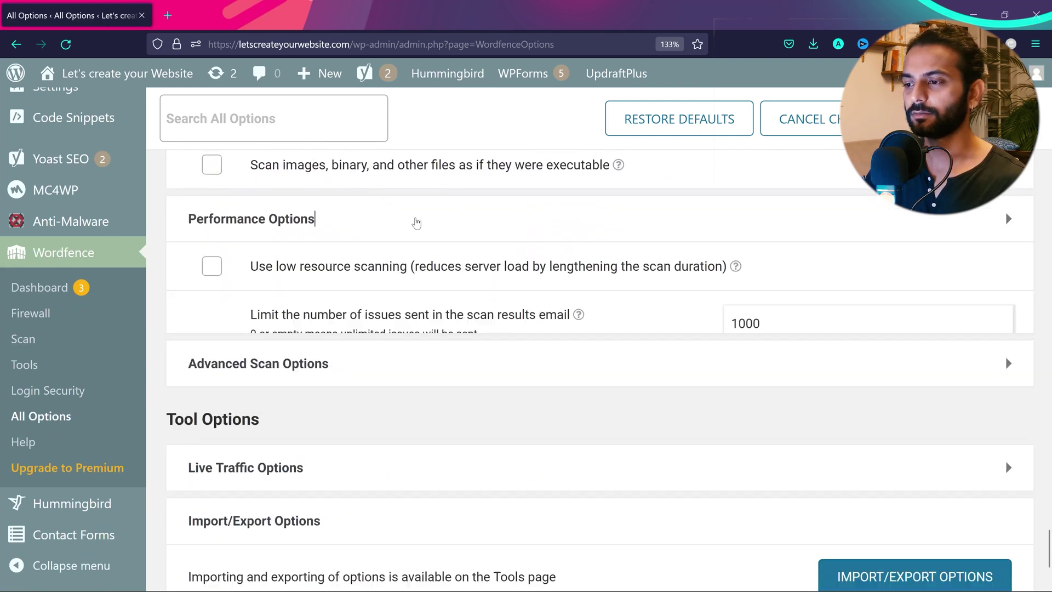
pyautogui.scroll(-1, 411, 377)
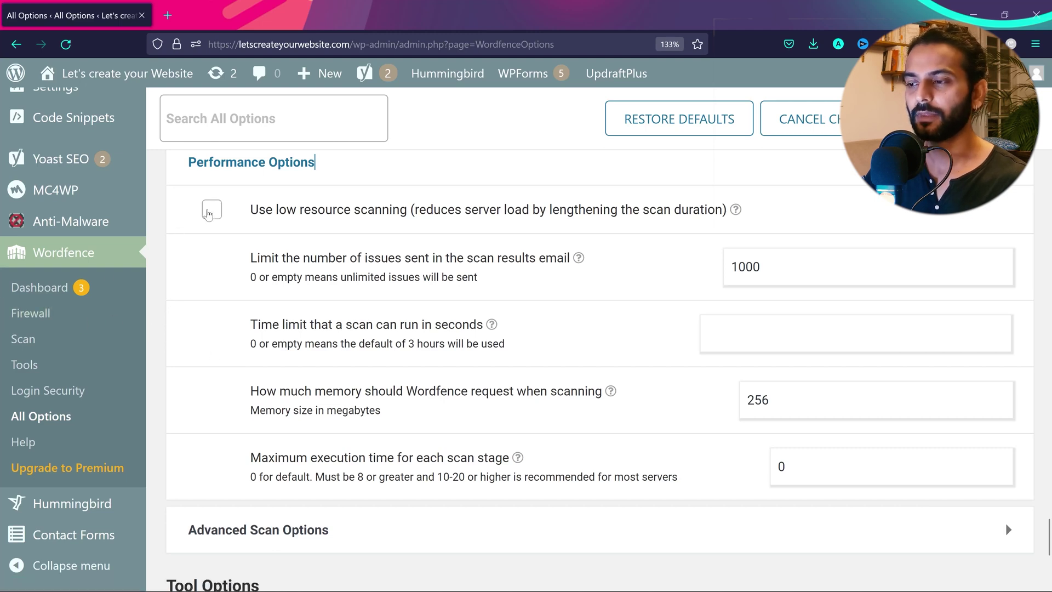
pyautogui.click(208, 213)
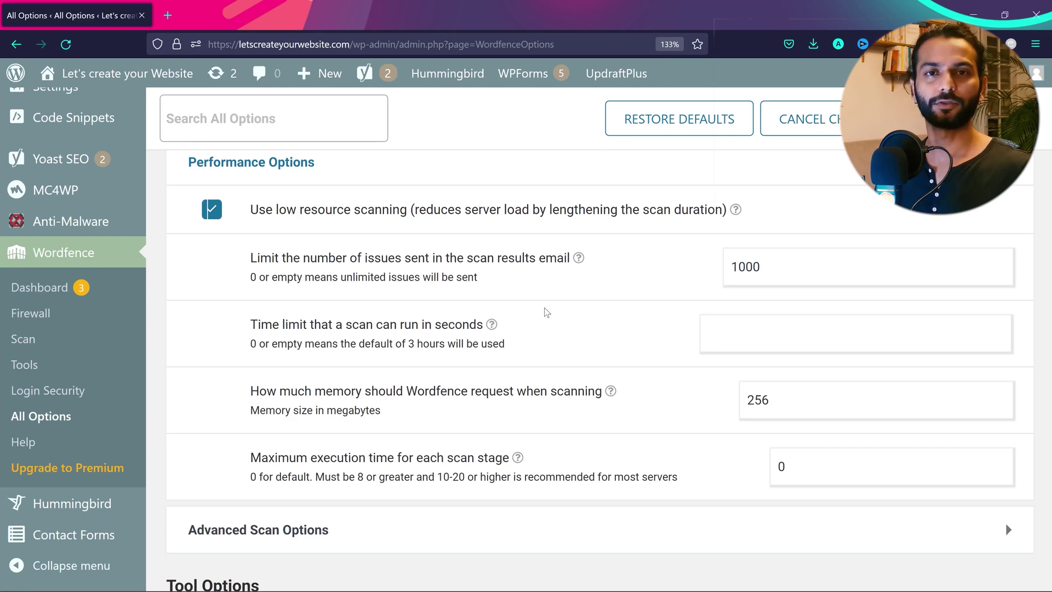
pyautogui.scroll(-1, 546, 312)
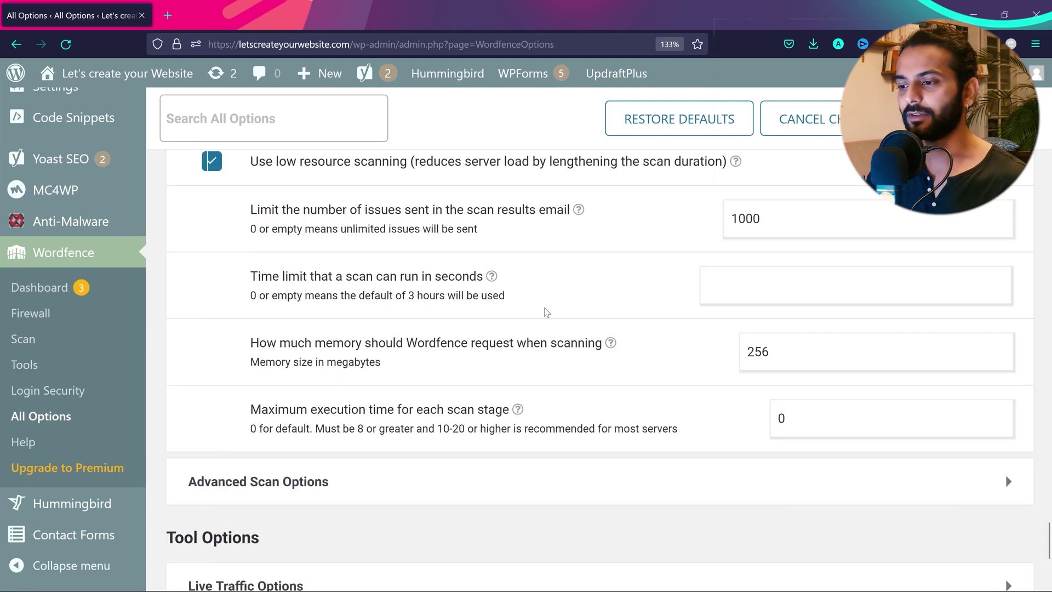
pyautogui.scroll(-4, 545, 312)
pyautogui.click(432, 274)
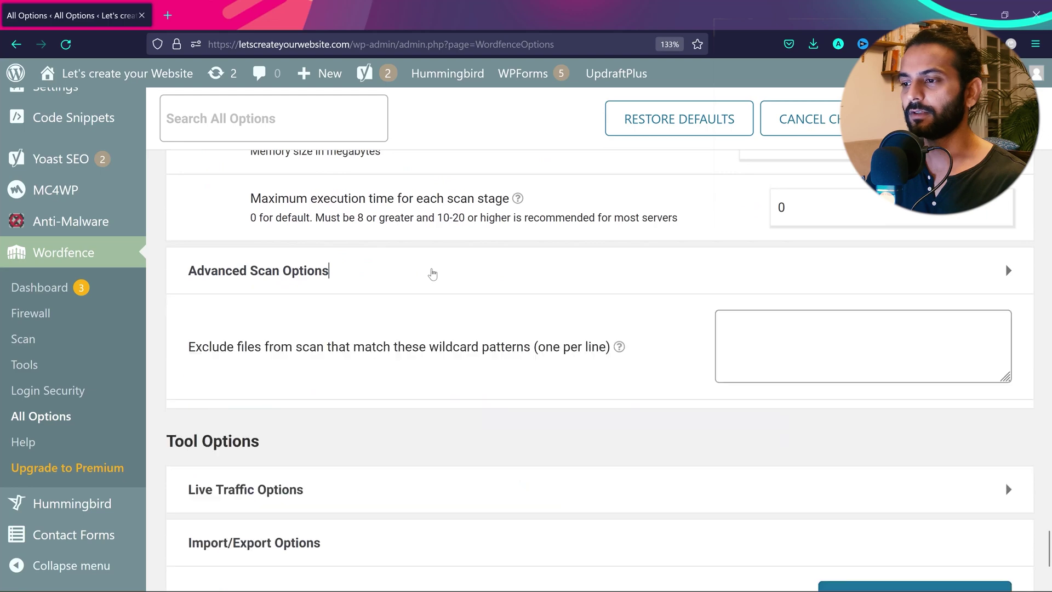
pyautogui.scroll(-2, 430, 272)
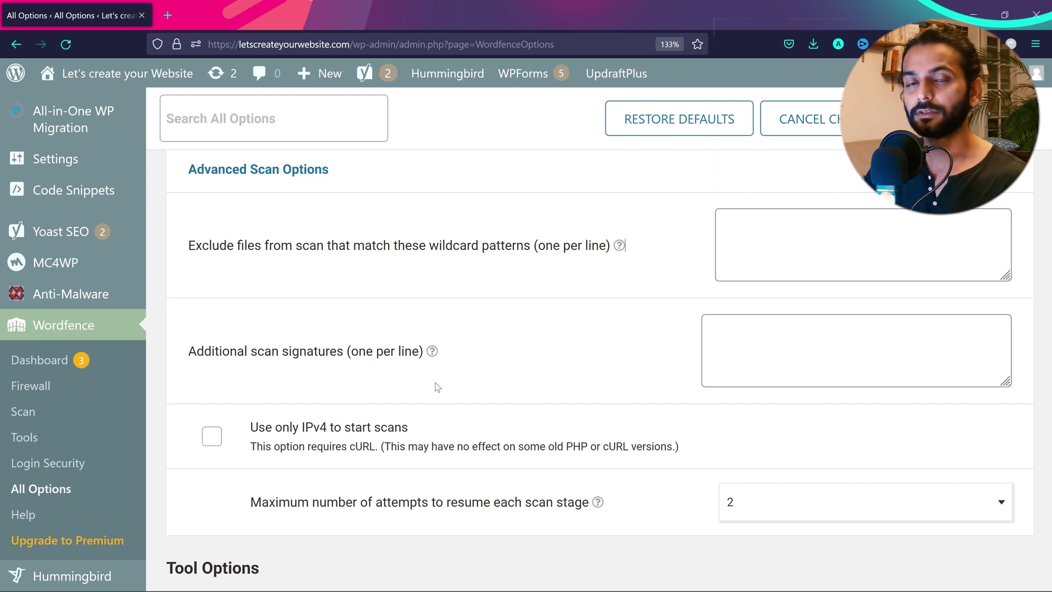
pyautogui.scroll(-5, 434, 382)
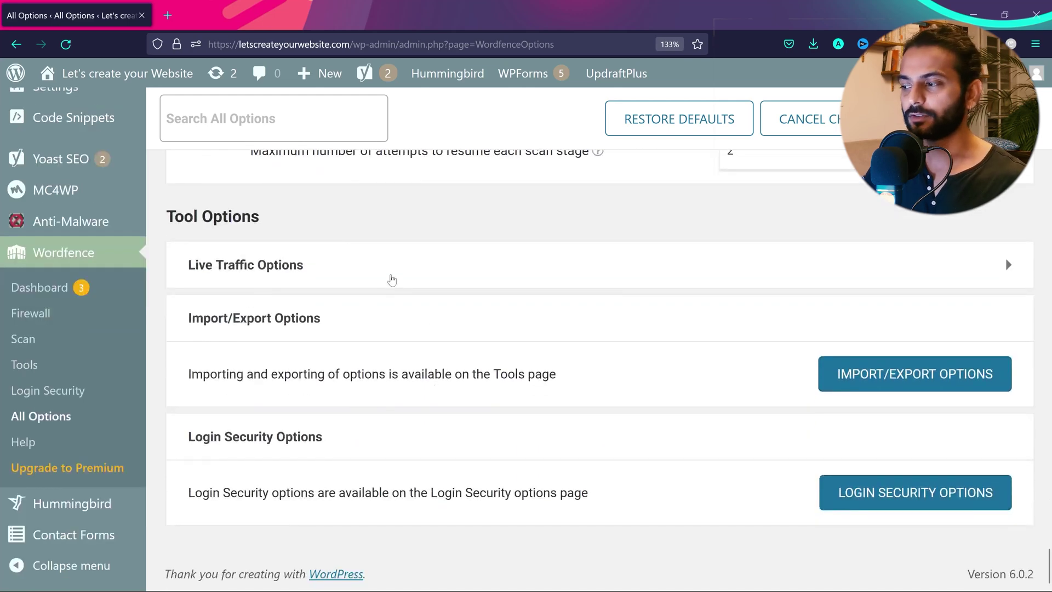